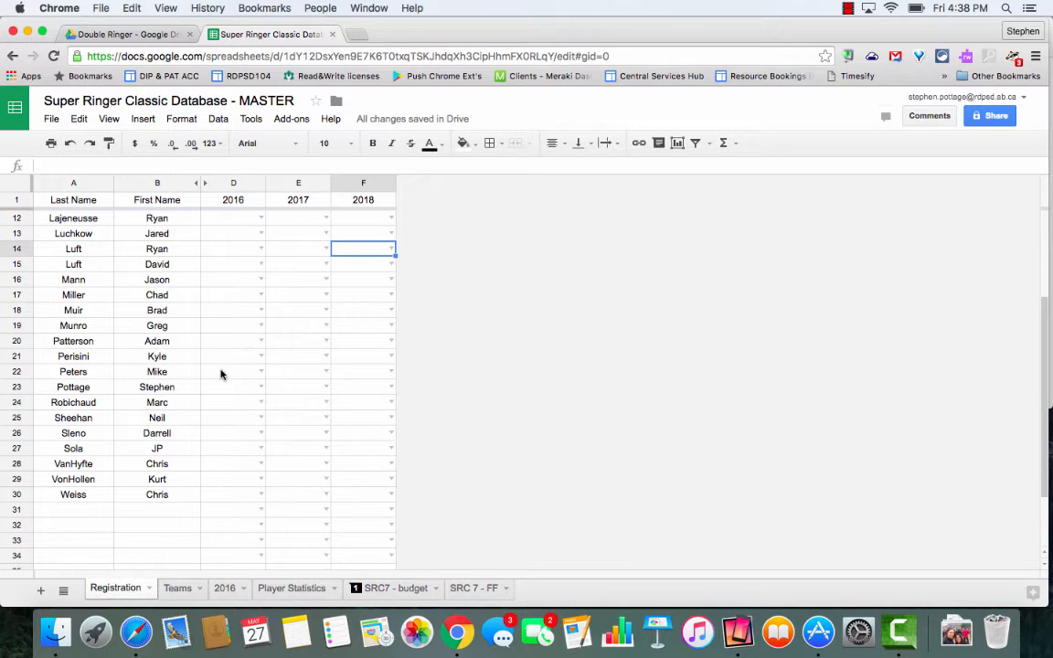
Step: Enter the new player's last and first name in row 31 of the Registration list
scroll(221, 371, up, 4)
scroll(157, 492, down, 1)
scroll(156, 492, up, 1)
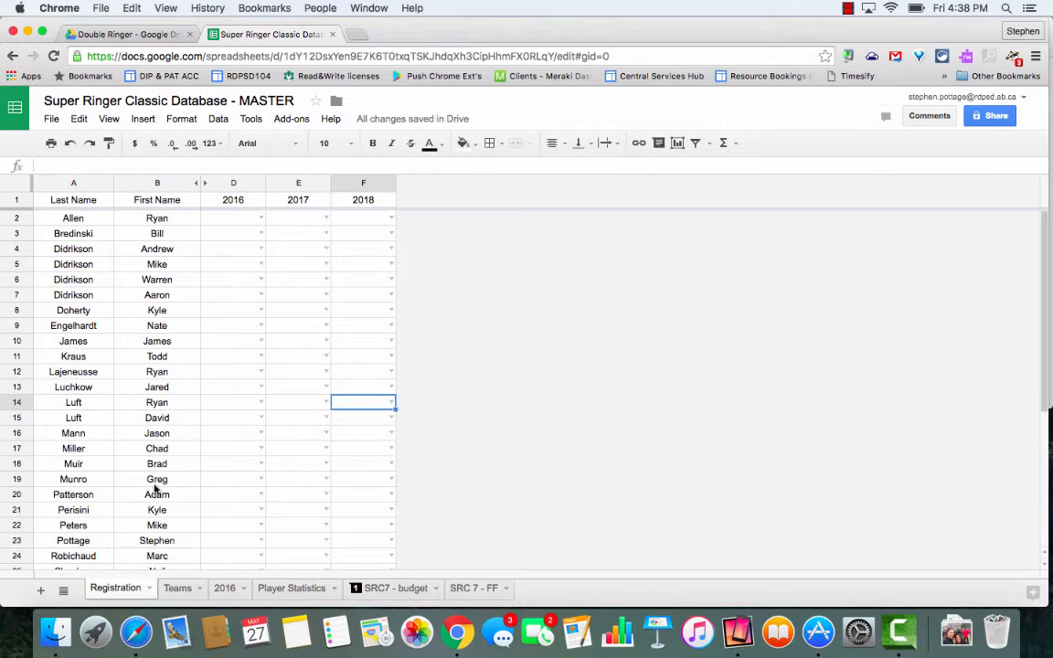
scroll(112, 409, down, 2)
scroll(113, 409, down, 4)
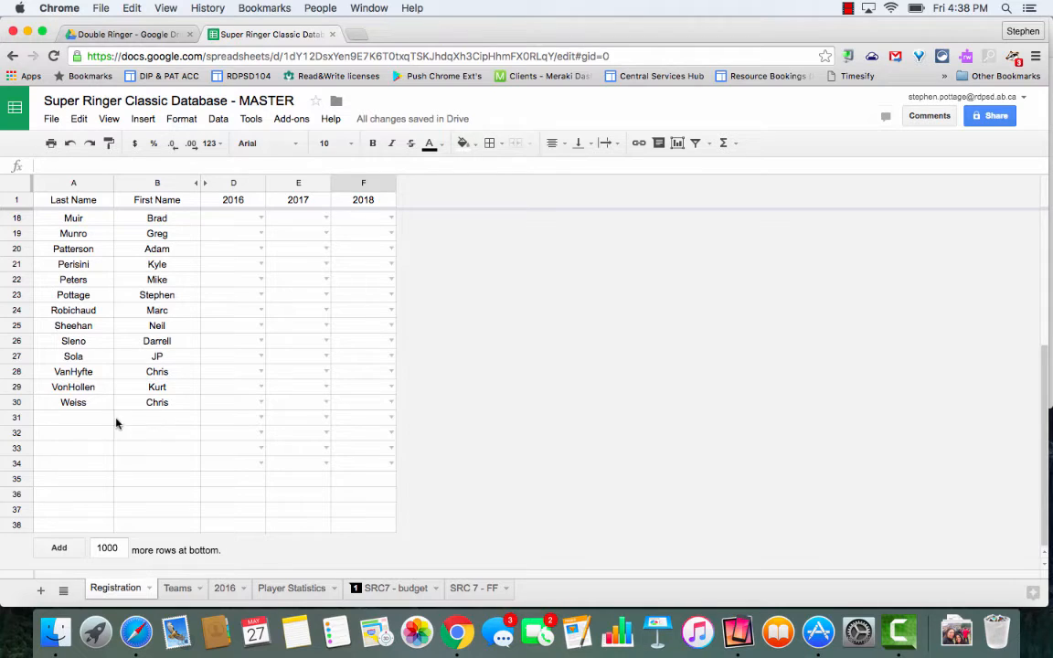
click(90, 420)
text(Fritter)
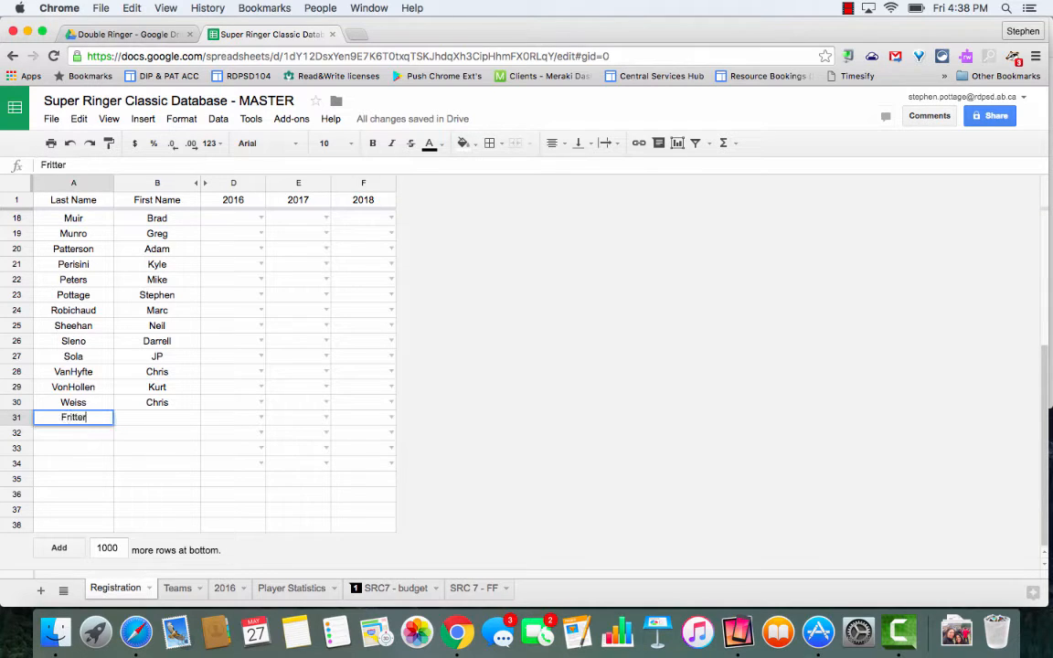
key(Tab)
text(Frank)
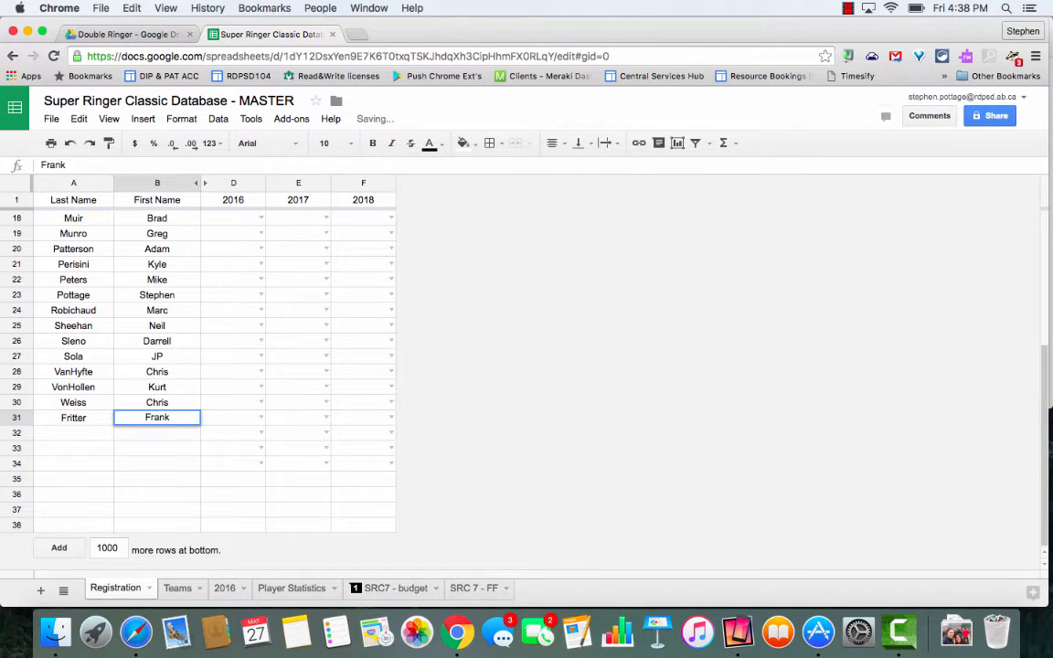
Step: Set the new player's 2016 entry to Yes, then clear it again
double_click(261, 417)
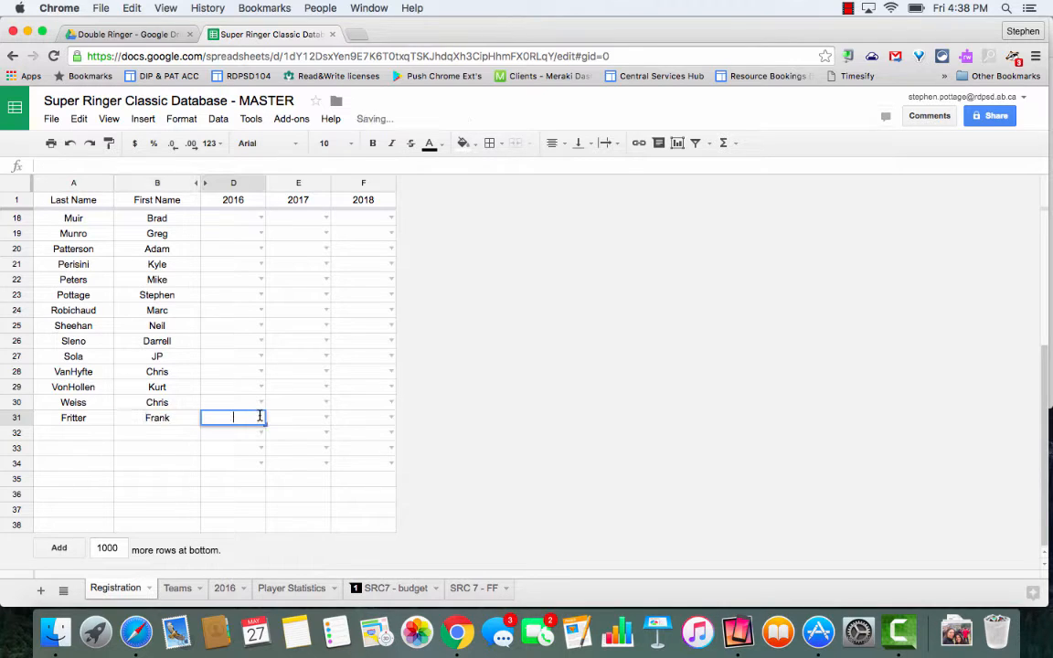
click(260, 446)
click(261, 418)
click(235, 434)
click(261, 418)
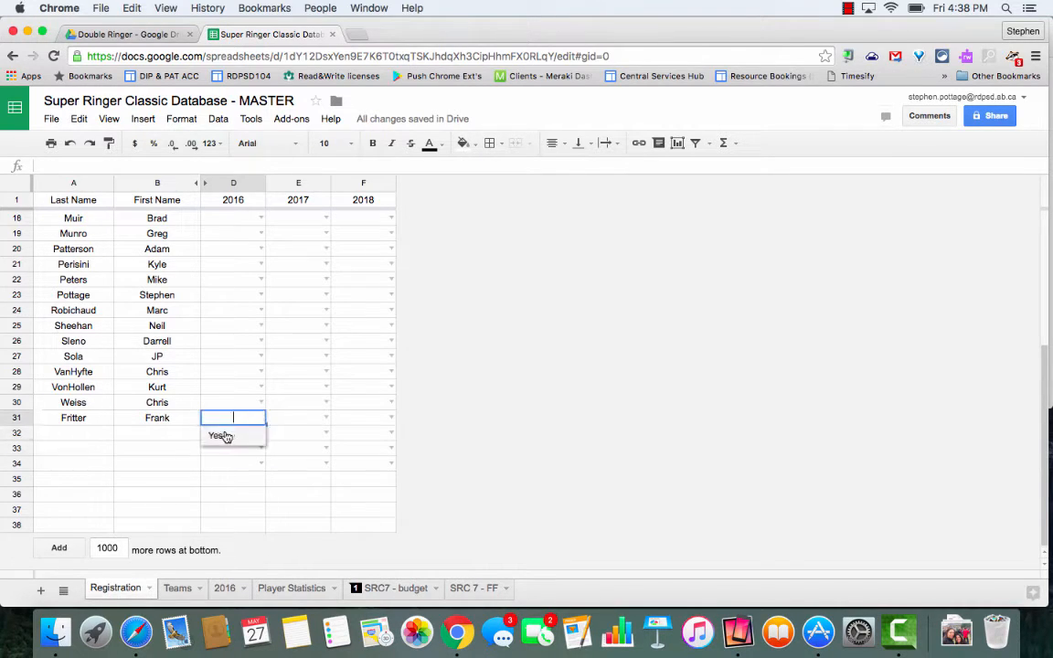
click(220, 434)
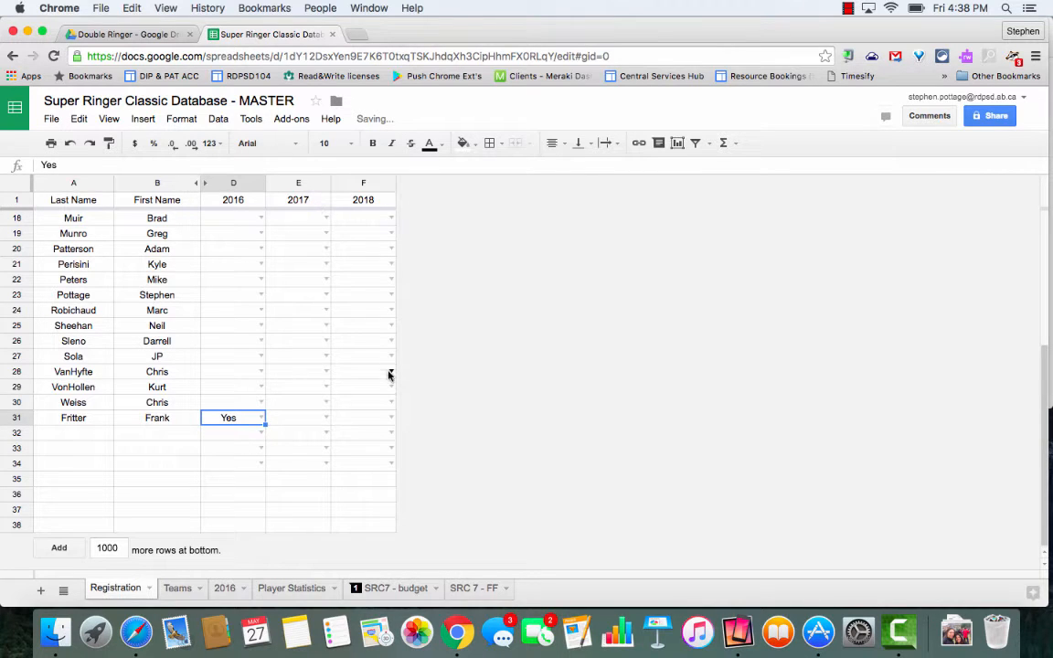
key(BackSpace)
click(227, 462)
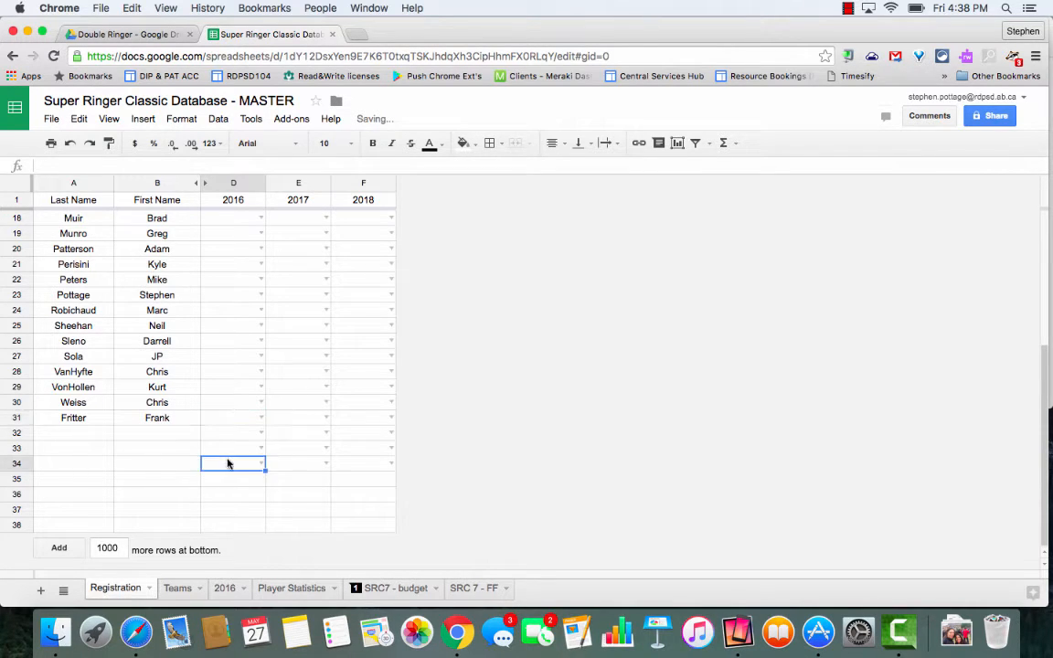
Step: Sort the whole sheet A → Z by last name in column A
click(105, 186)
click(146, 418)
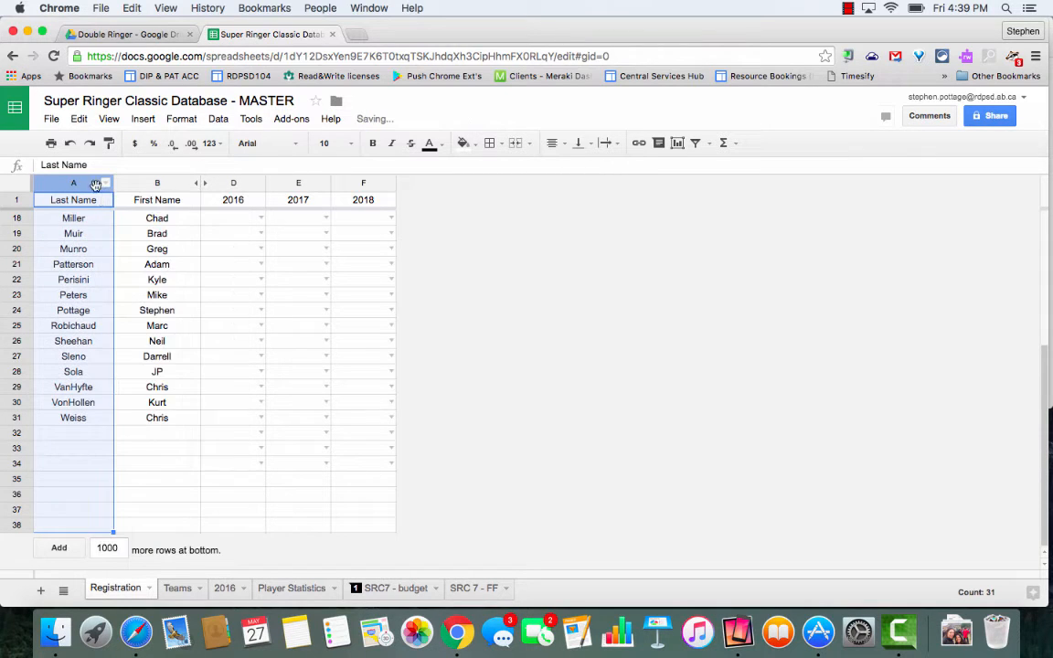
scroll(86, 377, up, 5)
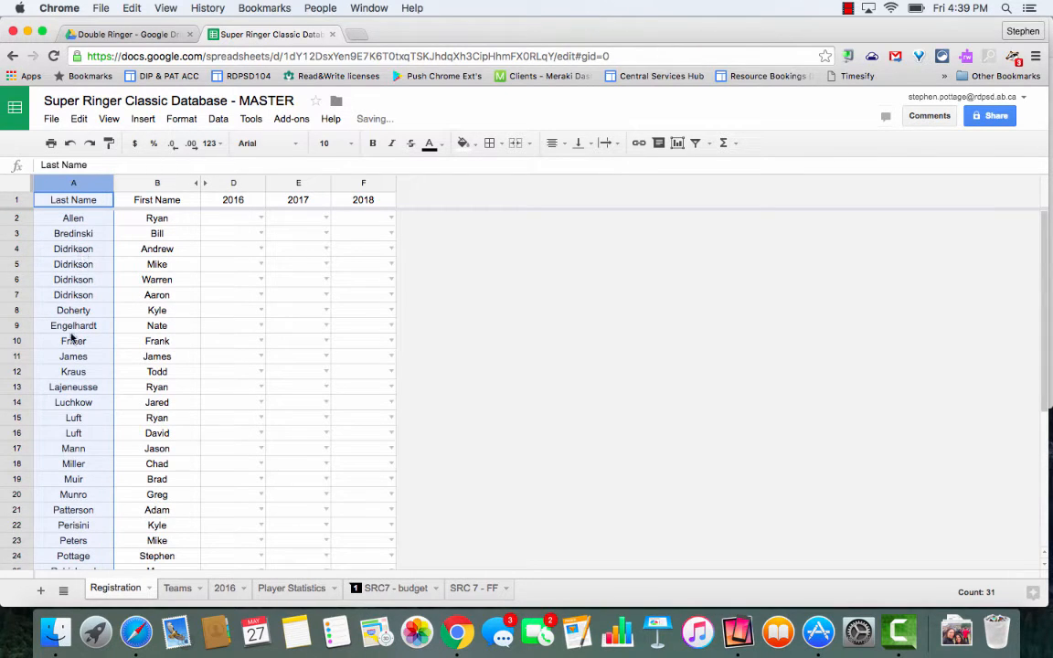
Step: On the Teams sheet, put the new player in B5 and a second player in C5 for Team 4
click(176, 589)
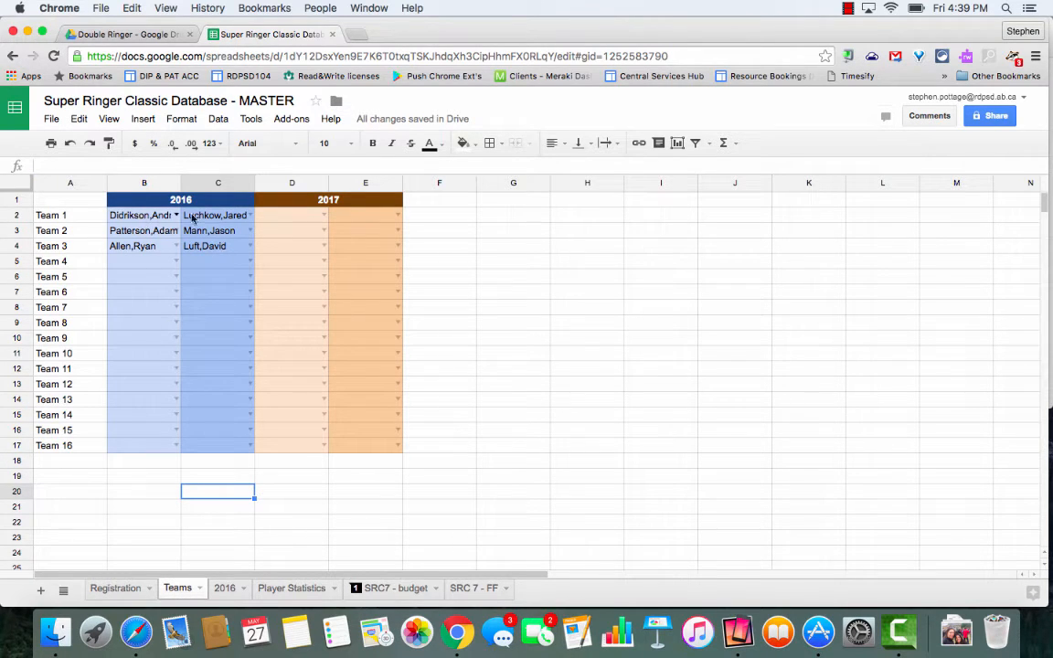
click(176, 261)
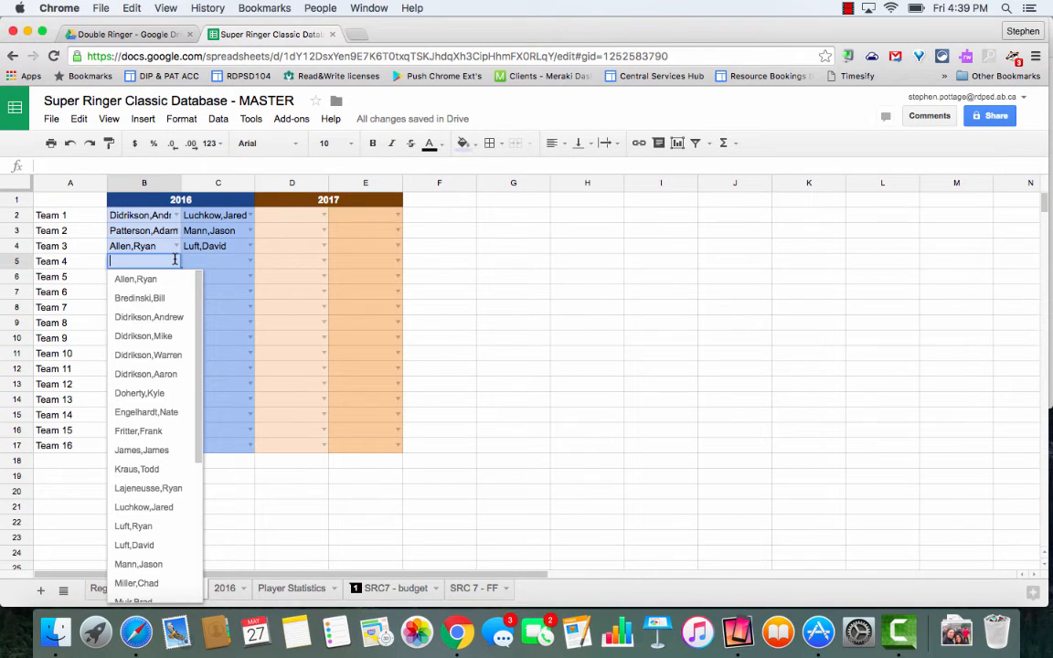
click(155, 433)
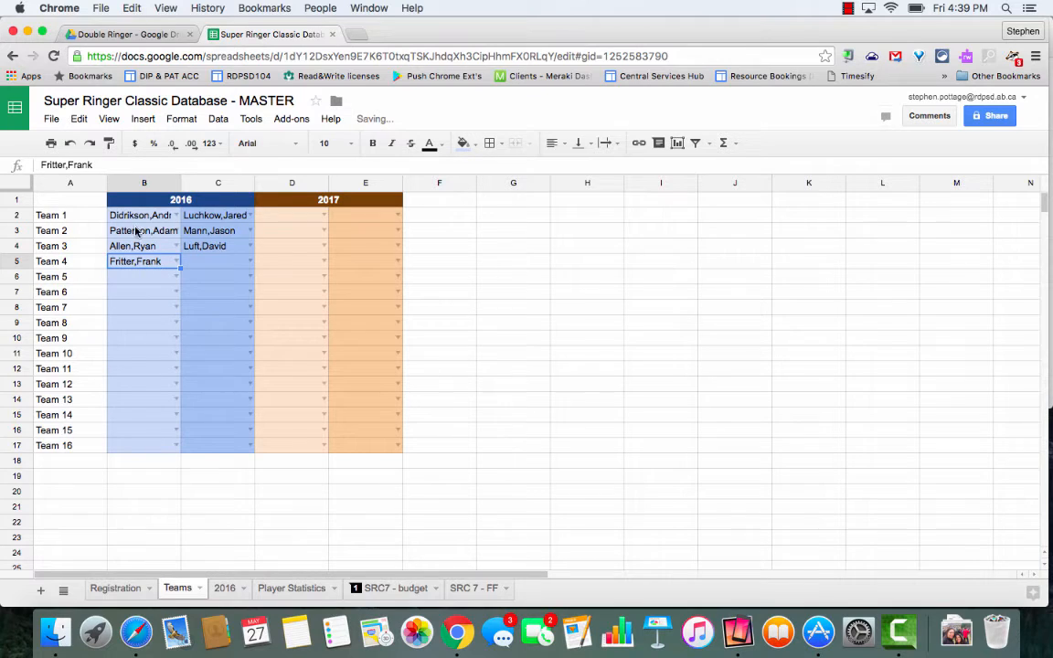
click(250, 261)
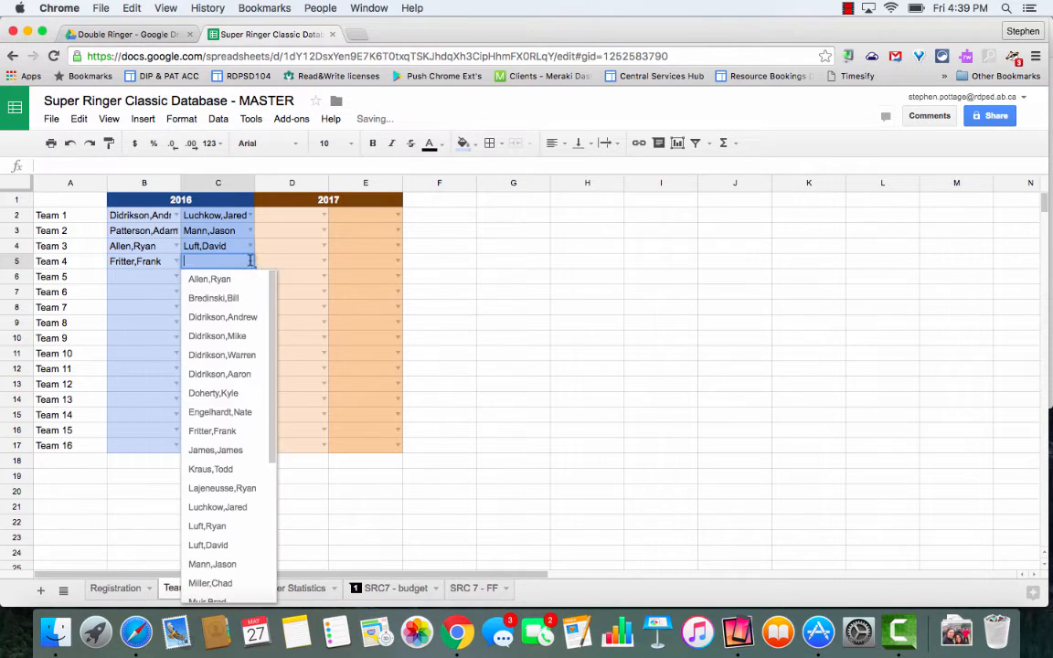
click(222, 488)
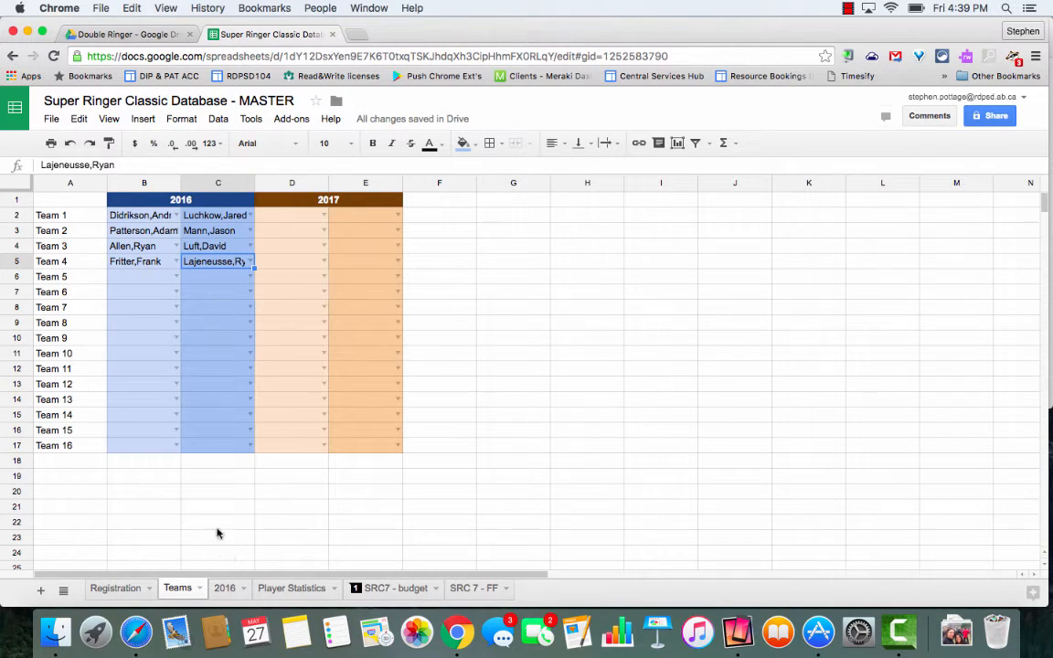
click(223, 590)
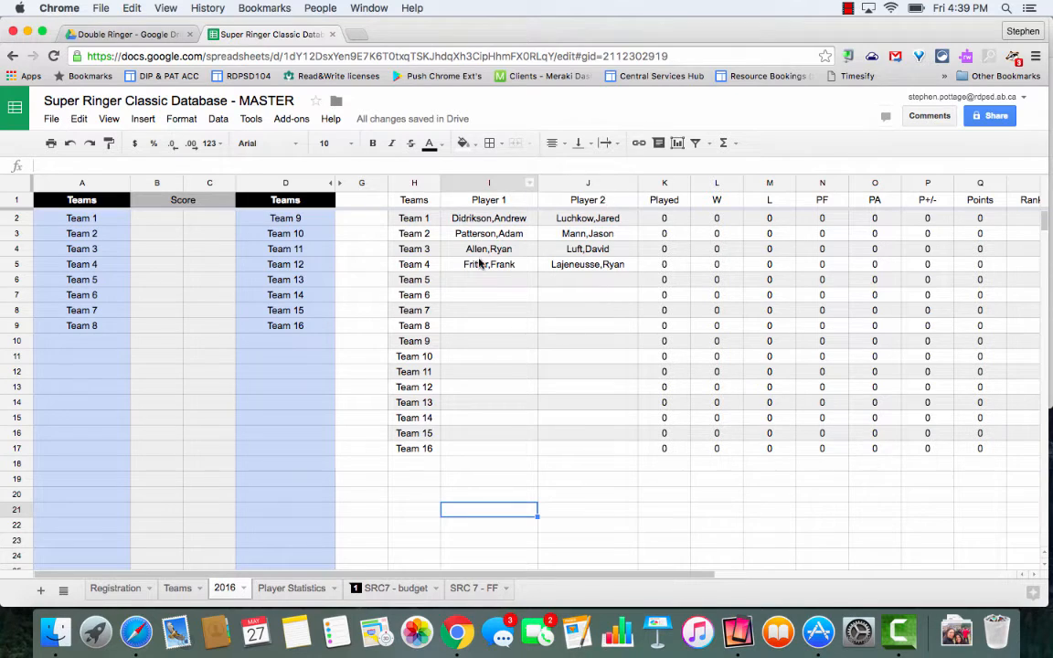
Step: Pick Team 5's first 2016 player in B6, then scan across the 2016 standings table
click(178, 589)
click(175, 278)
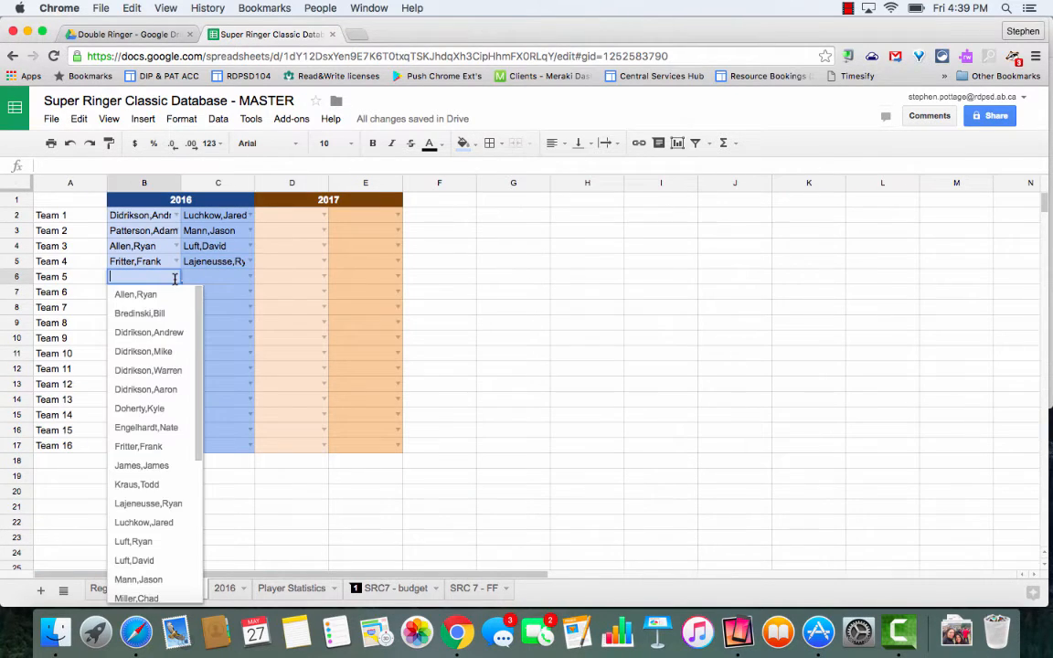
click(154, 315)
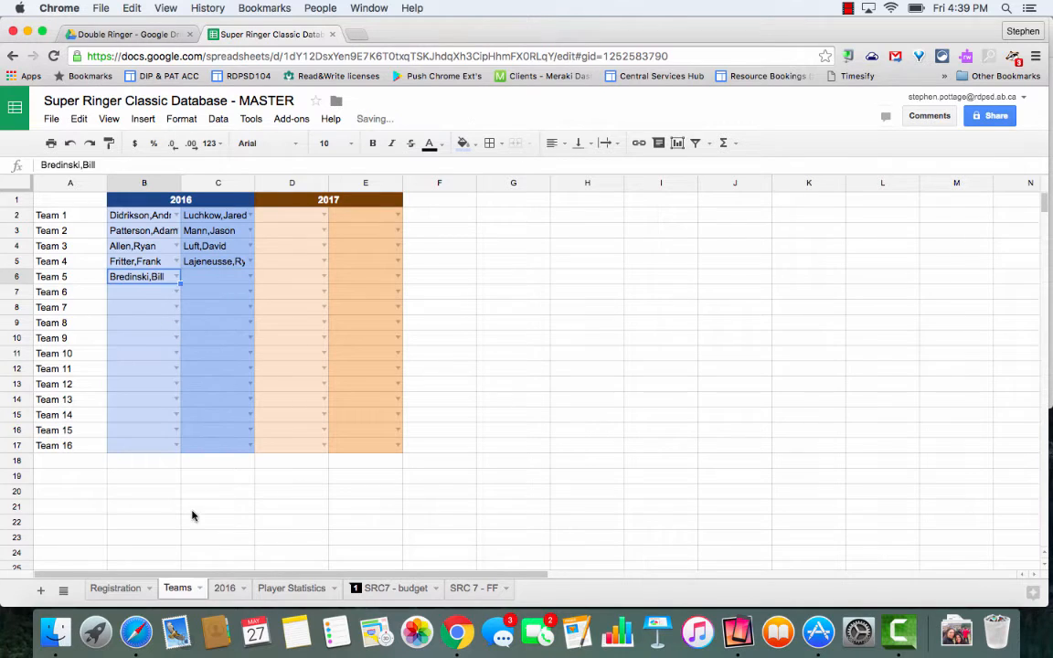
click(225, 588)
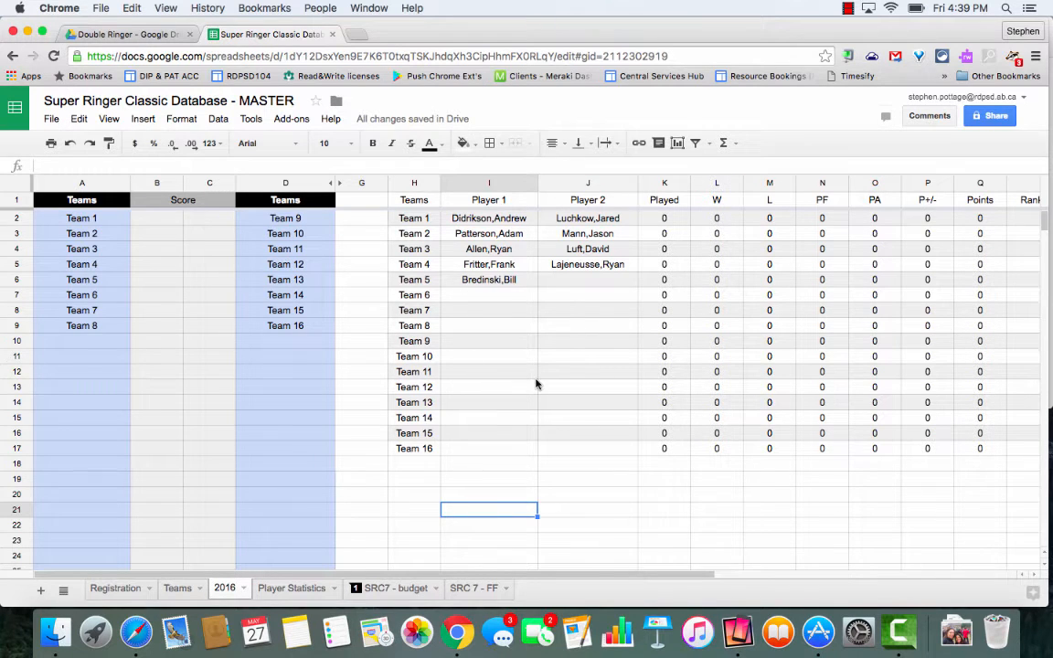
scroll(536, 384, right, 2)
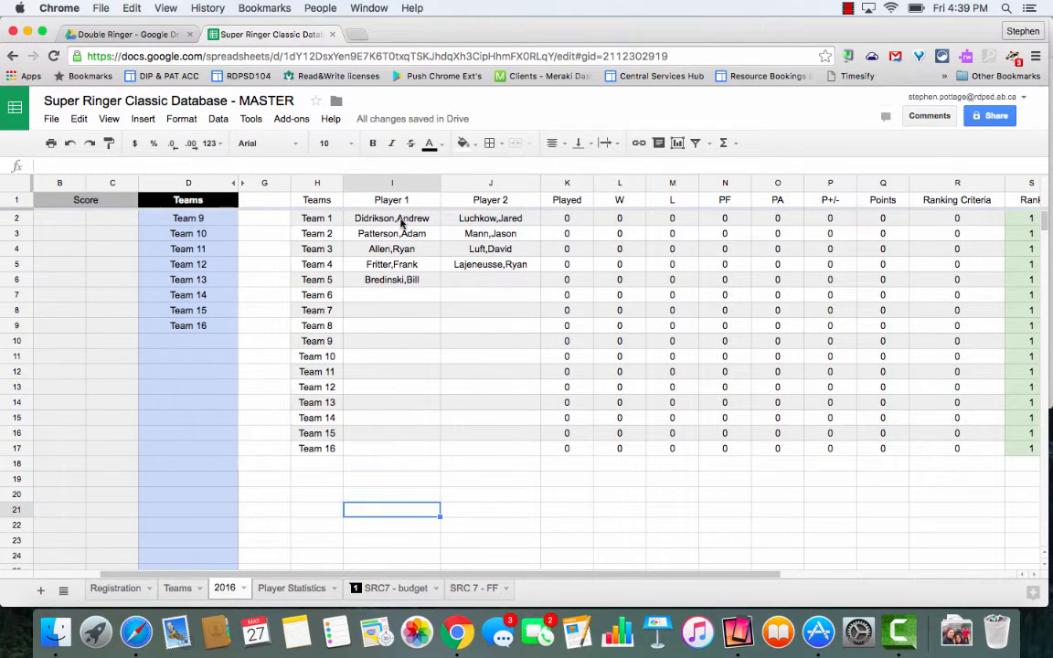
scroll(405, 207, right, 2)
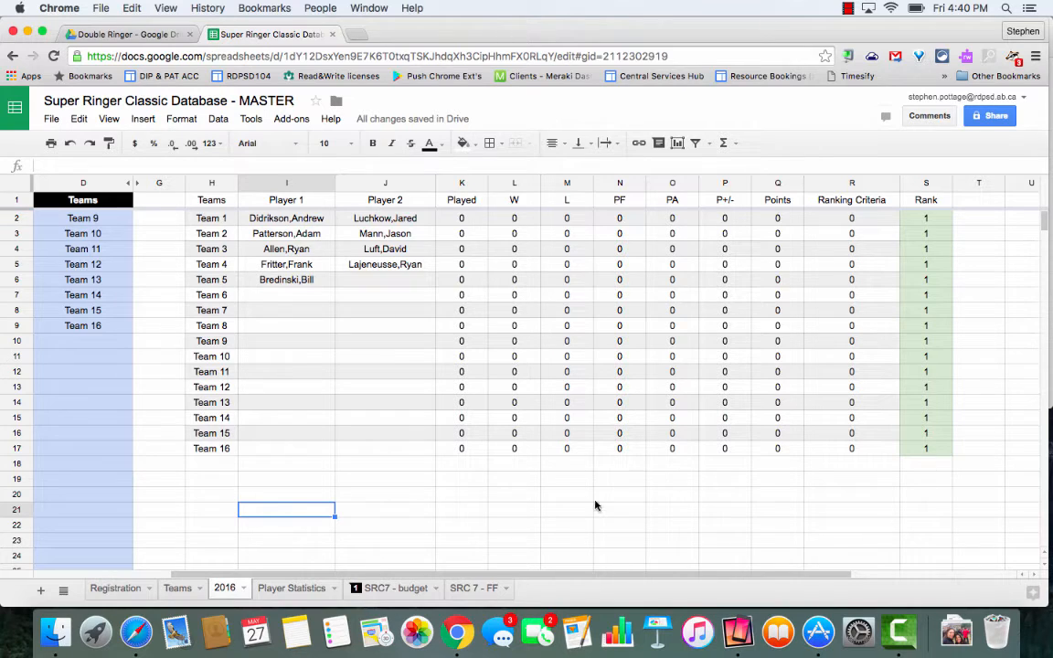
drag(449, 576, 323, 574)
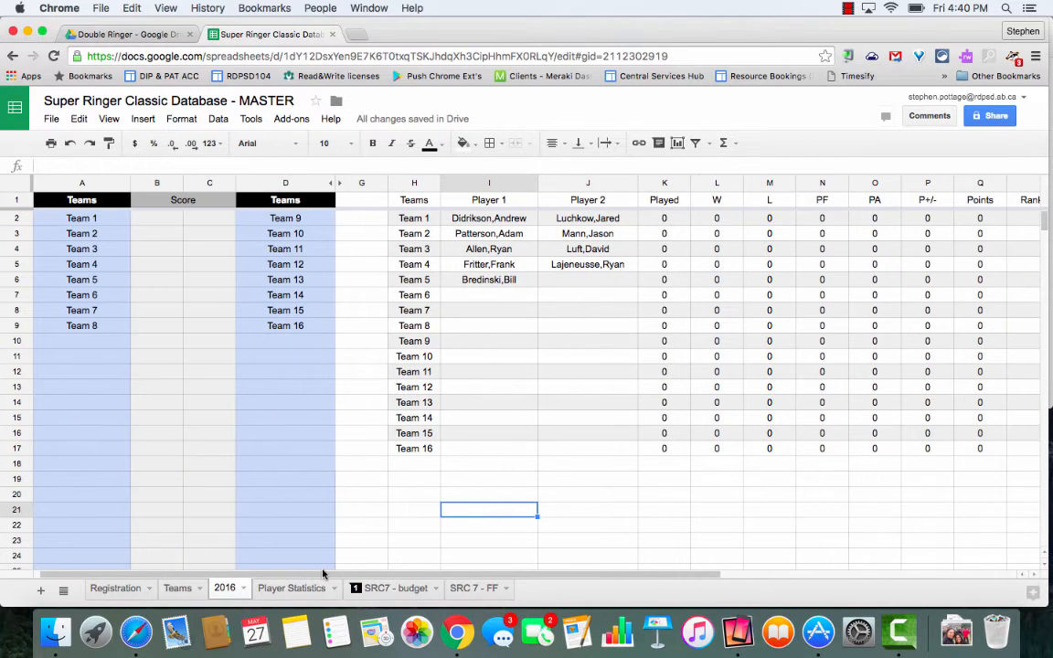
Step: Enter 2016 scores of 15–13 for Team 1 vs Team 9 and 18–16 for Team 2 vs Team 10
click(159, 222)
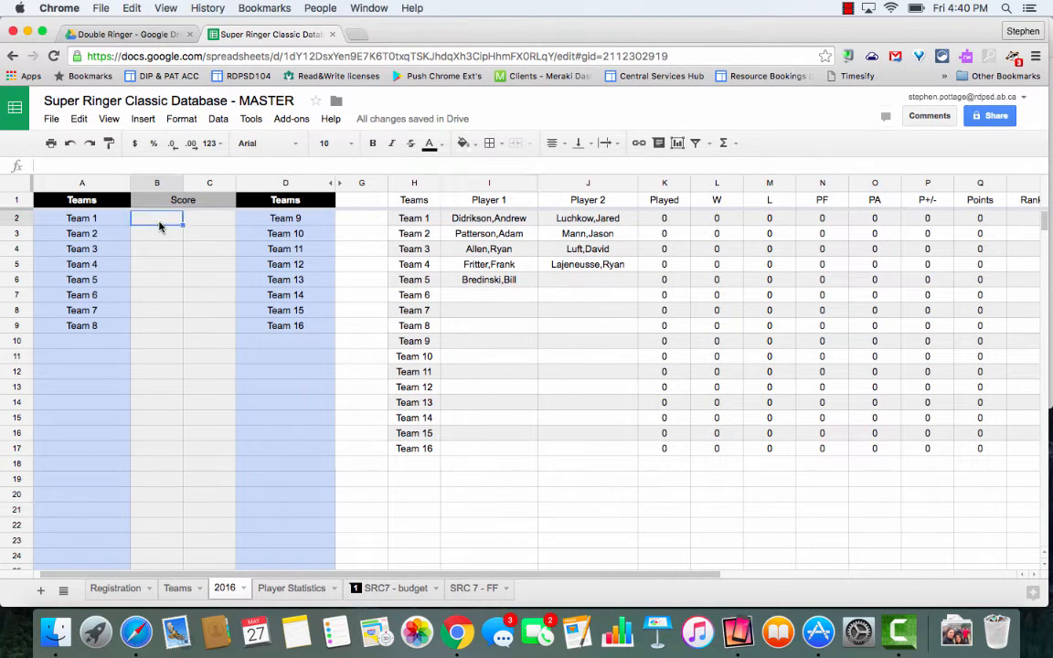
text(15)
key(Tab)
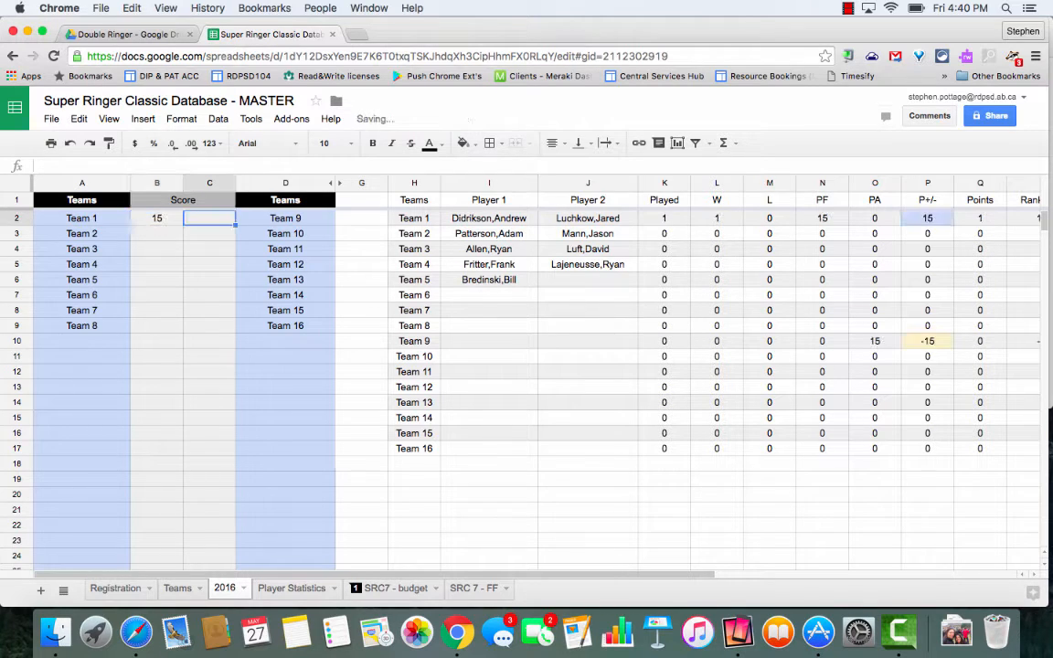
text(13)
key(Return)
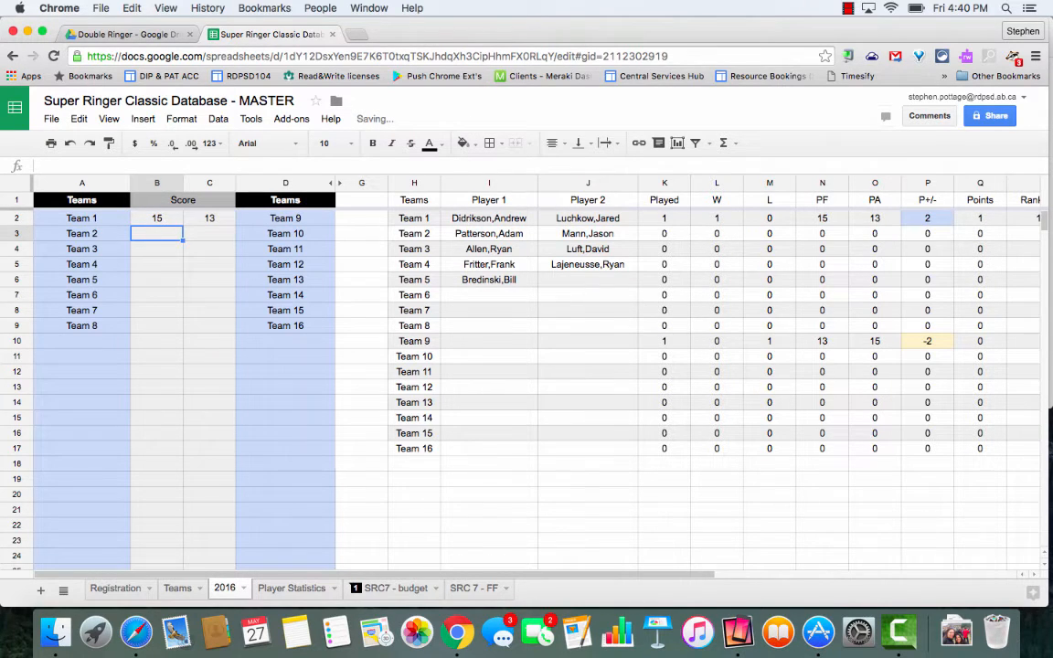
text(18)
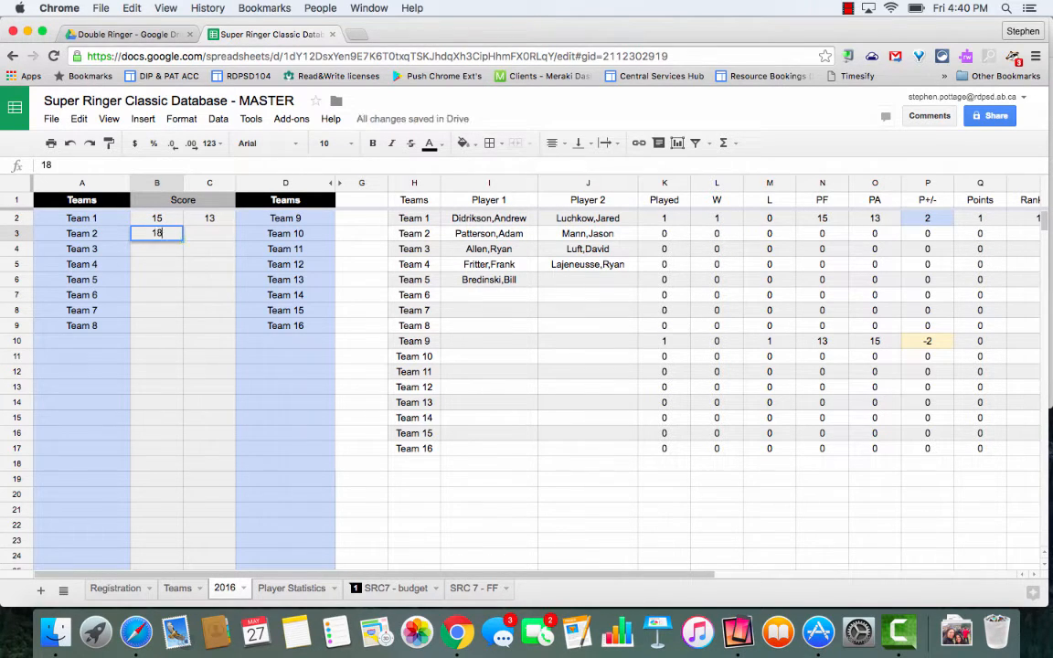
key(Tab)
text(16)
key(Return)
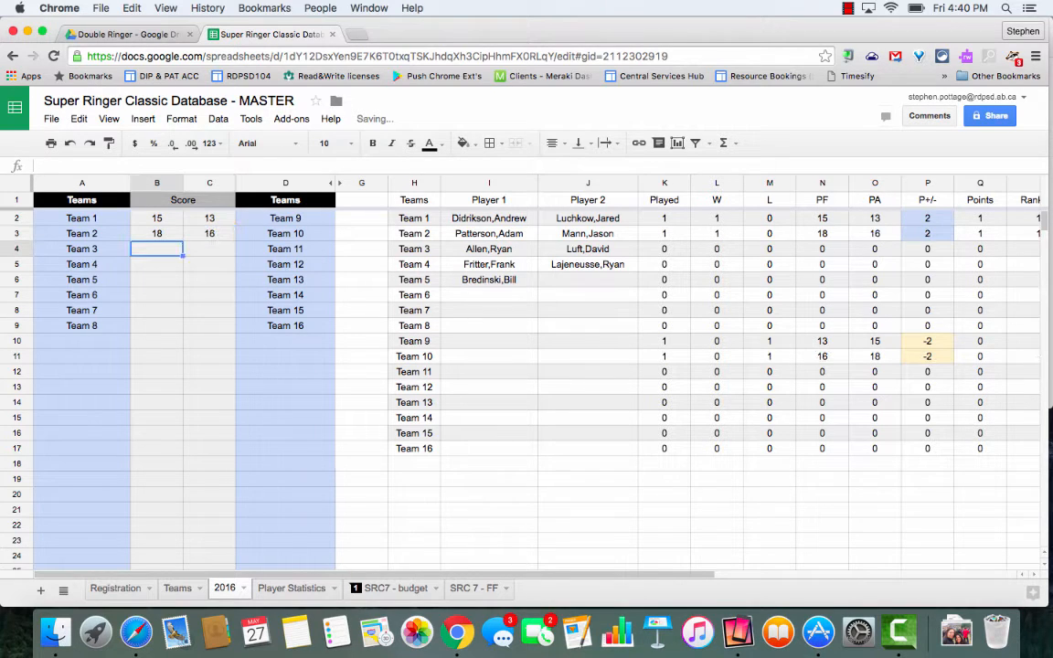
Step: Enter 15–0 for Team 3 vs Team 11 and 7–15 for Team 4 vs Team 12
text(15)
key(Tab)
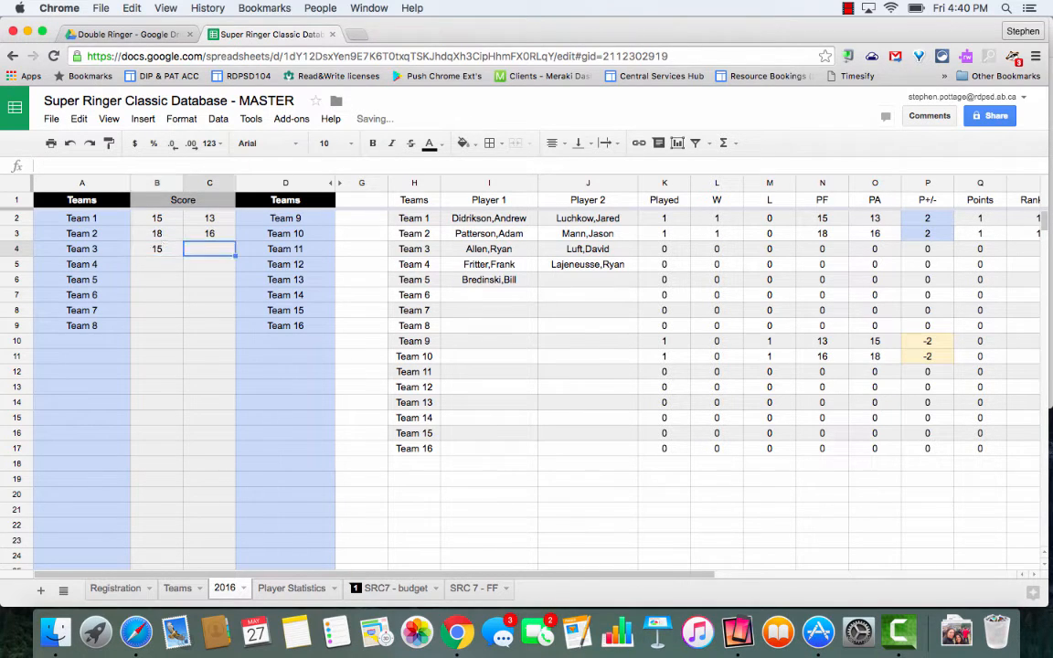
text(0)
key(Return)
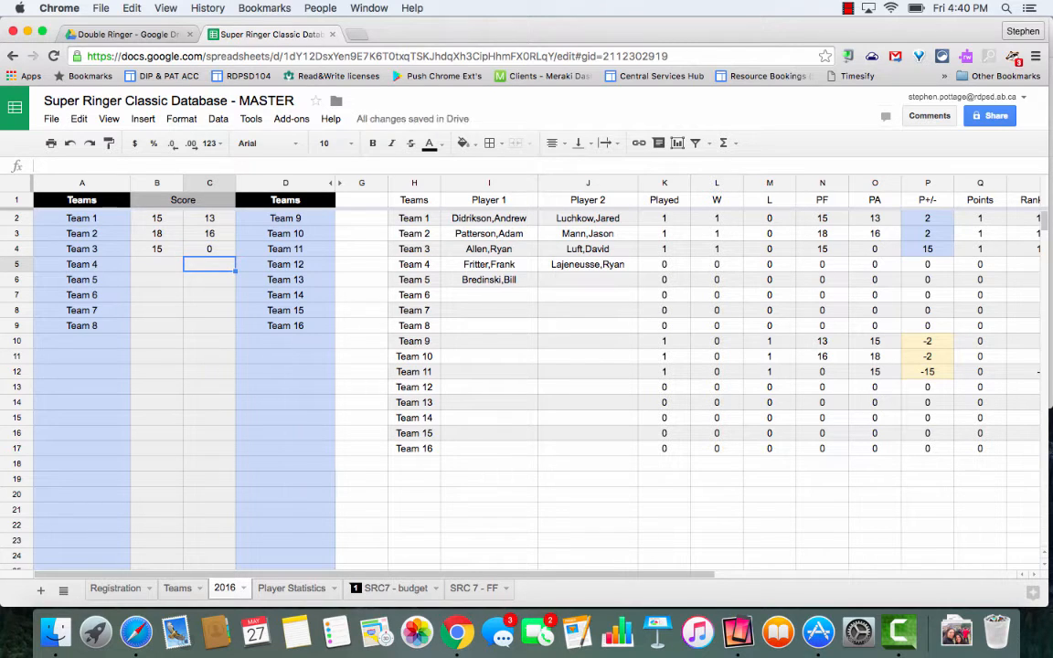
text(15)
key(Left)
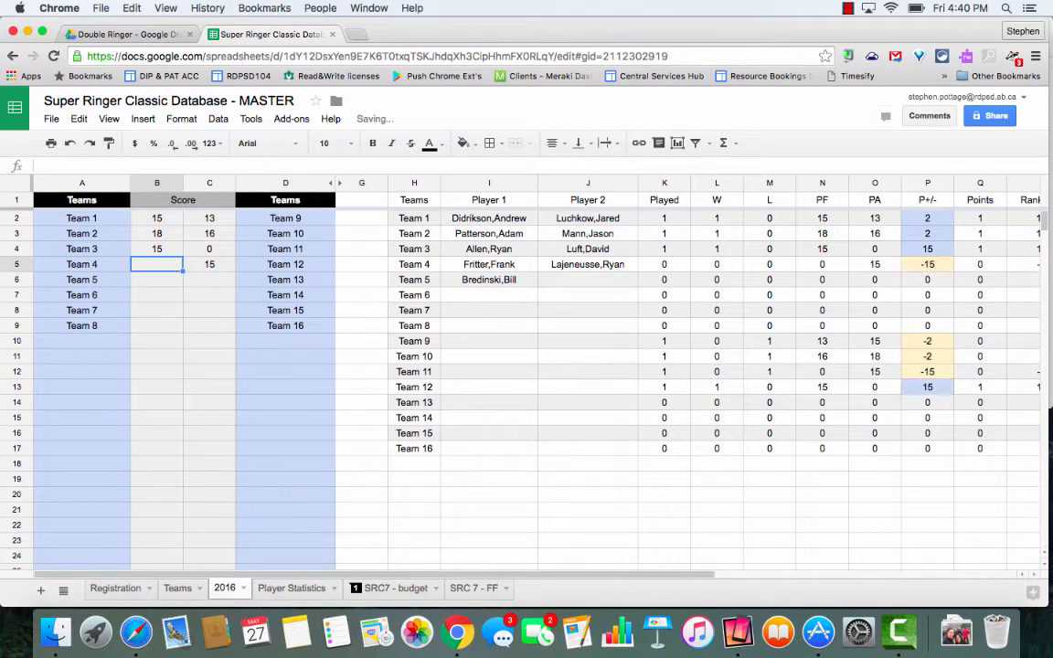
text(7)
key(Return)
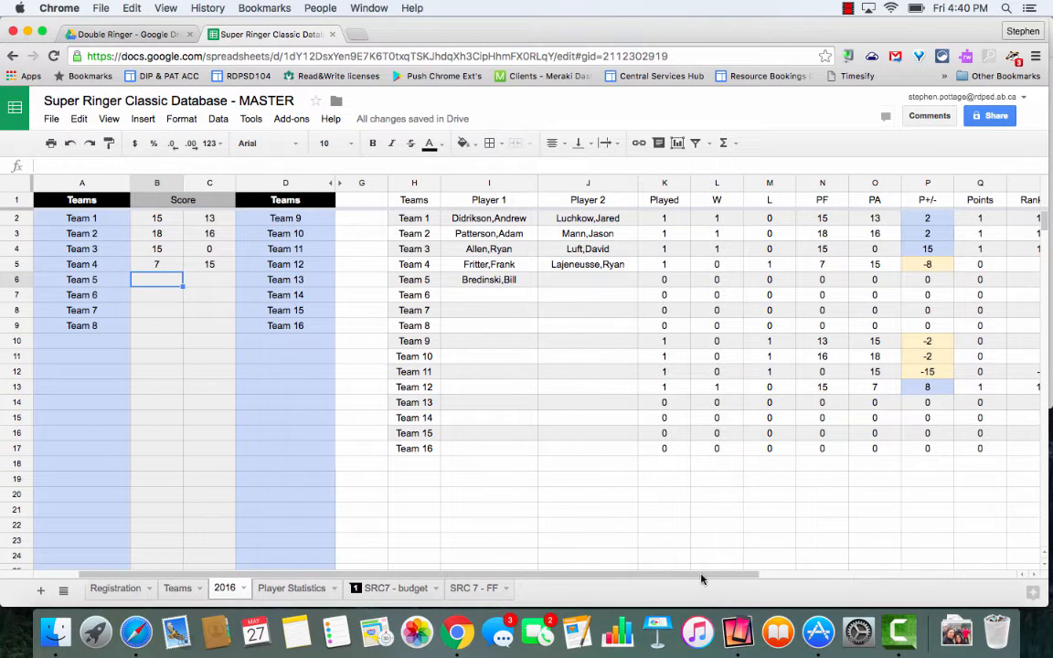
Step: Enter 15–12 for Team 5 vs Team 13 and 15–11 for Team 6 vs Team 14
drag(702, 579, 752, 579)
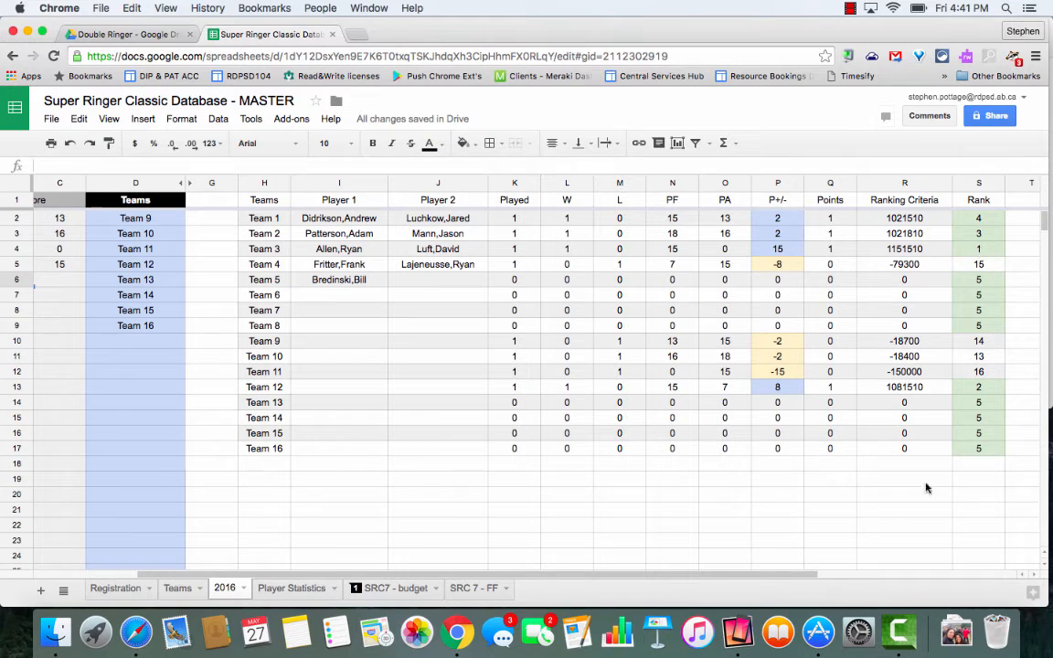
scroll(739, 576, left, 5)
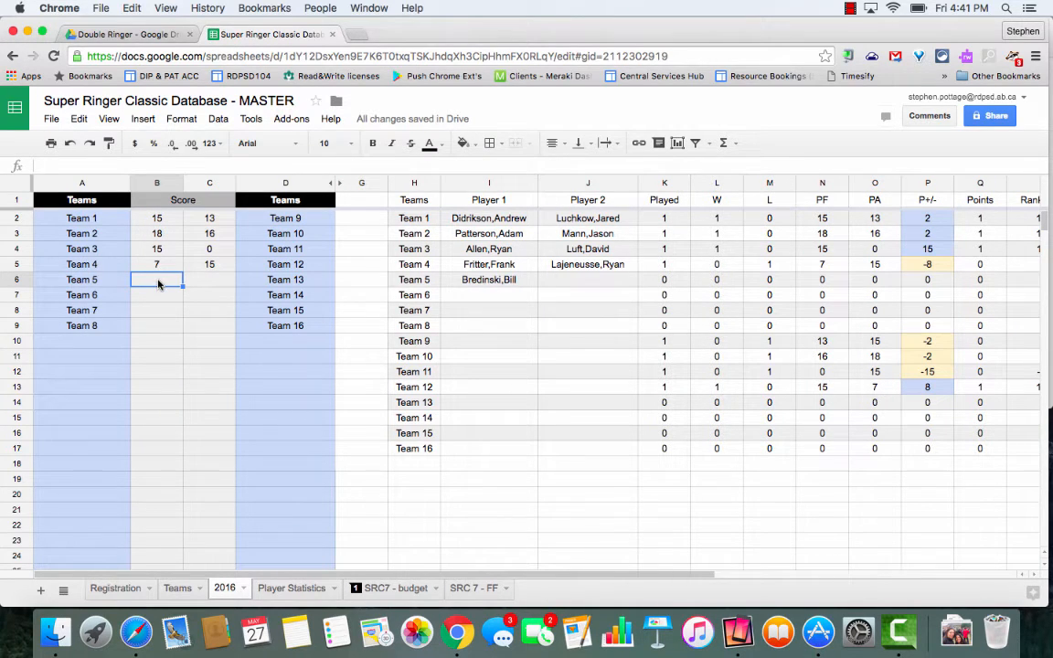
text(15)
key(Tab)
text(12)
key(Return)
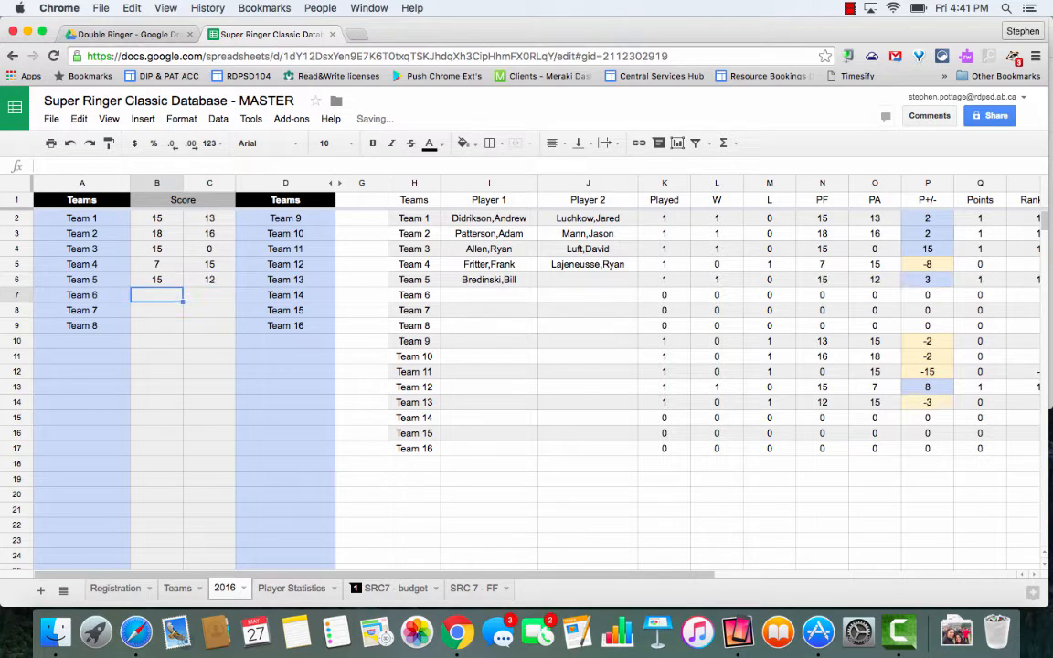
text(15)
key(Tab)
text(11)
key(Return)
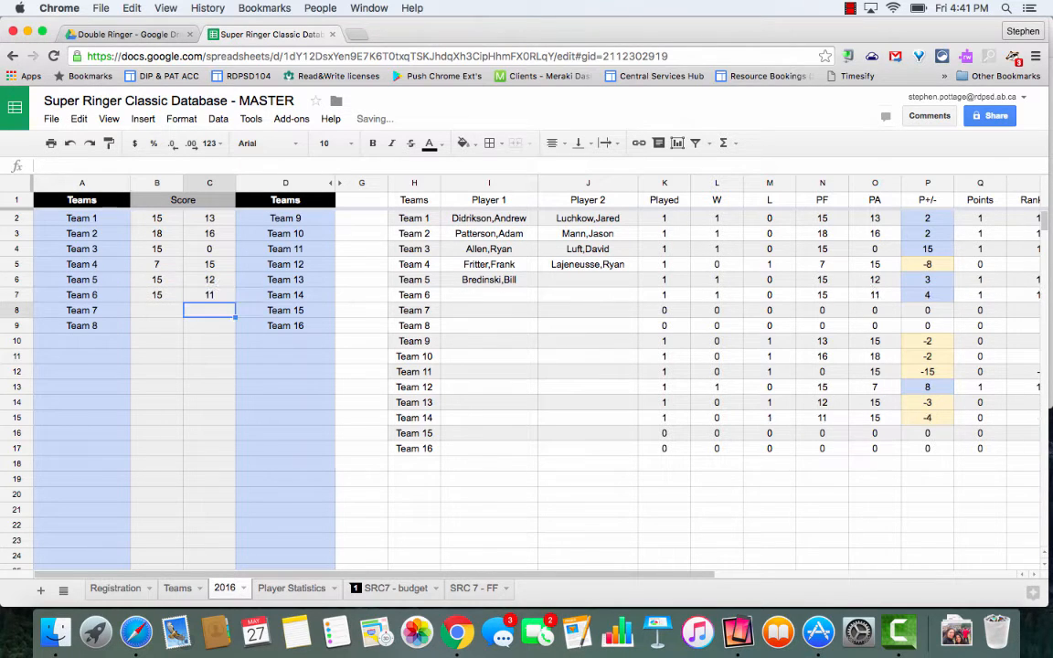
Step: Enter 6–15 for Team 7 vs Team 15 and 21–19 for Team 8 vs Team 16, then check Rank
text(15)
key(Left)
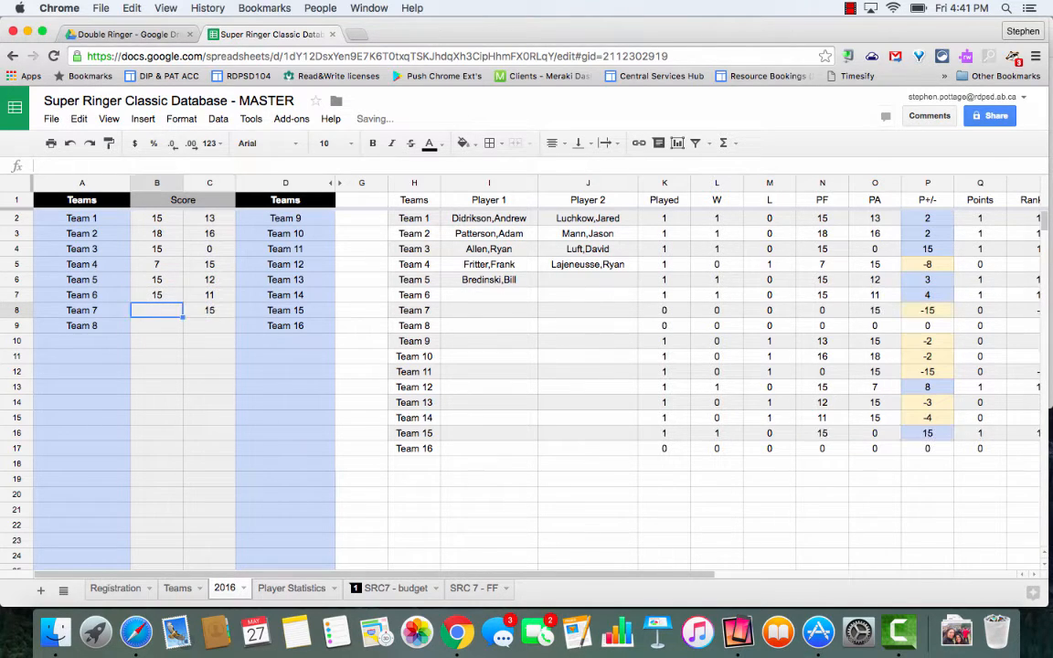
text(6)
key(Return)
text(1)
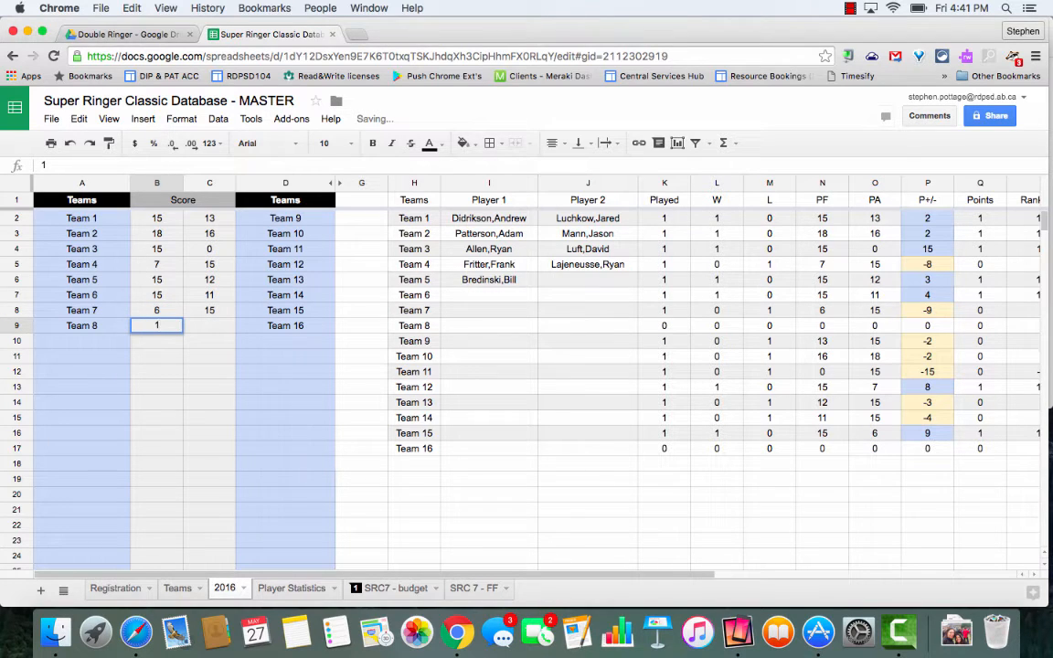
key(Tab)
text(19)
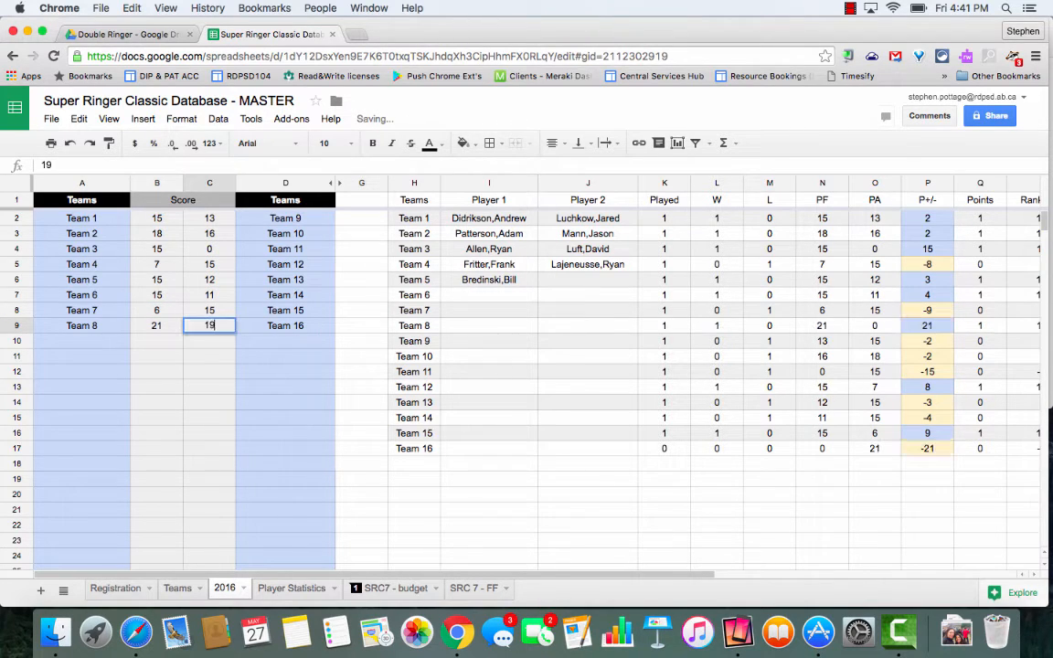
key(Tab)
scroll(534, 439, right, 5)
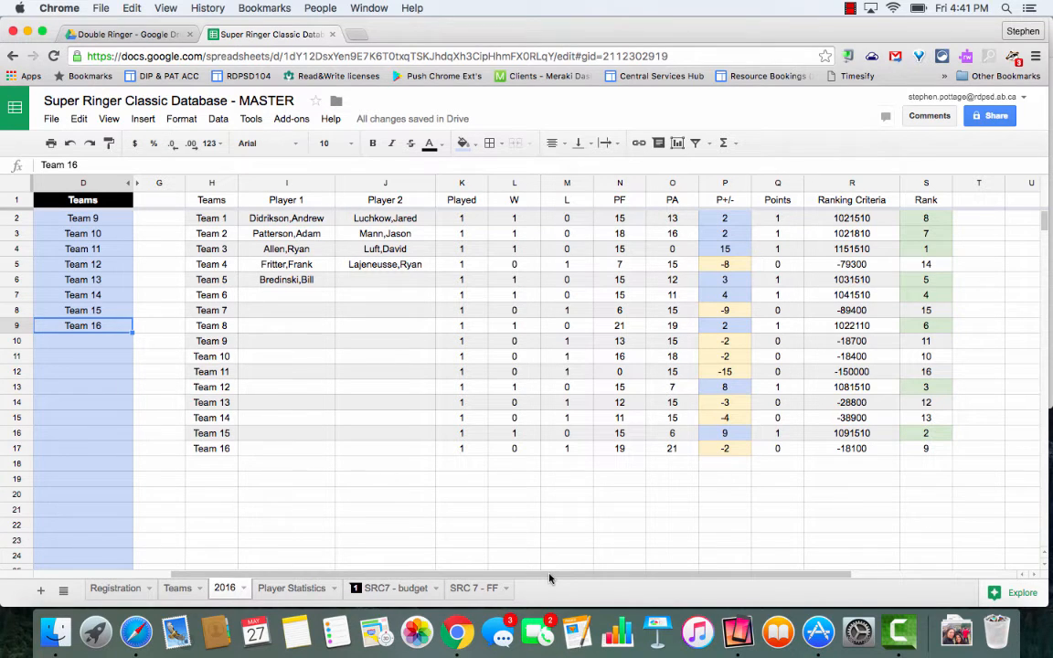
Step: Add a game row below Team 8 with Team 1 beating Team 3 21–19, then review the ranks
drag(550, 578, 460, 589)
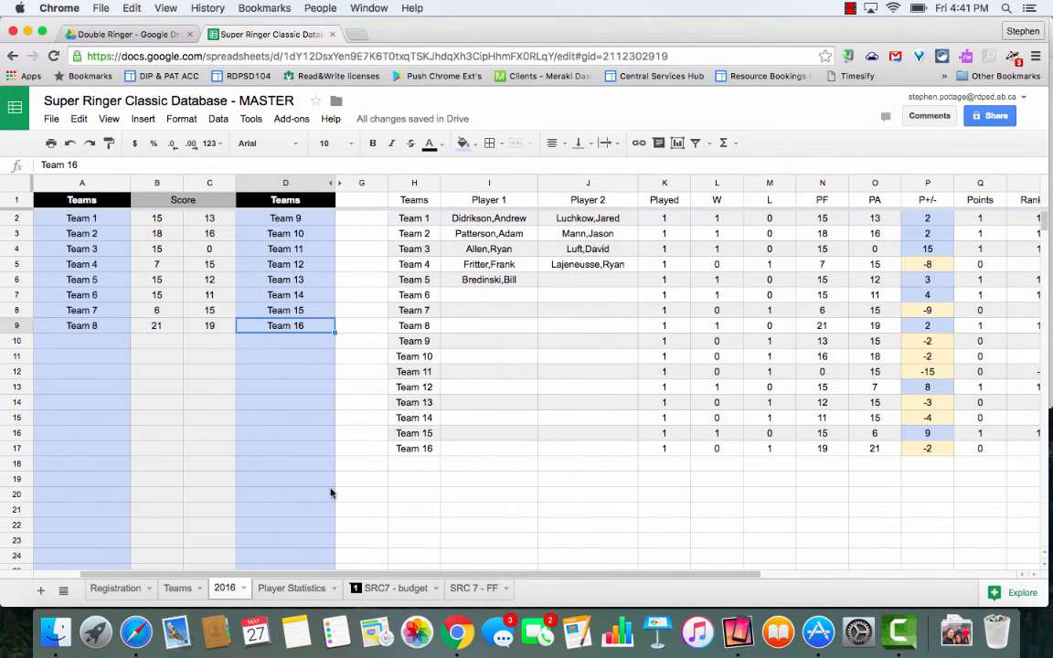
click(100, 346)
text(Team 1)
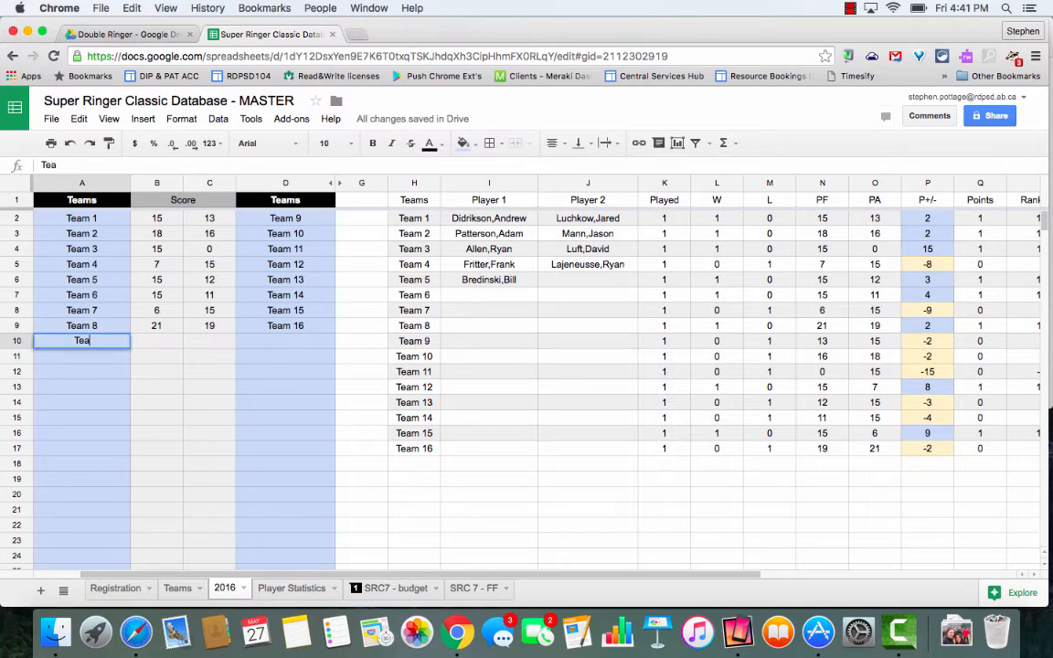
key(Tab)
key(Tab)
key(Tab)
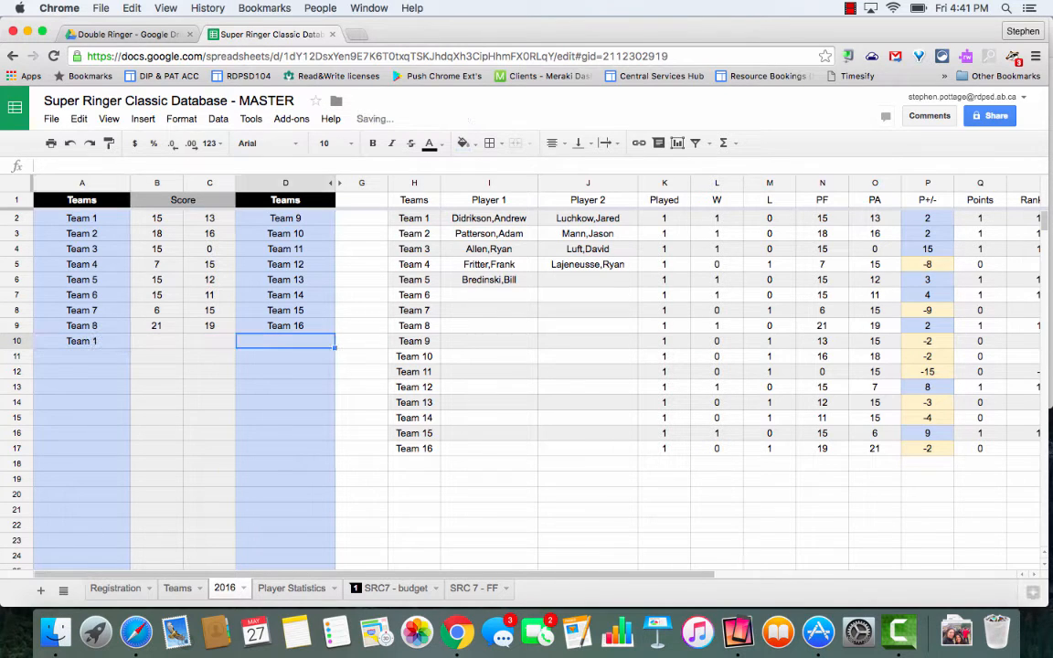
text(Team 3)
key(shift+Tab)
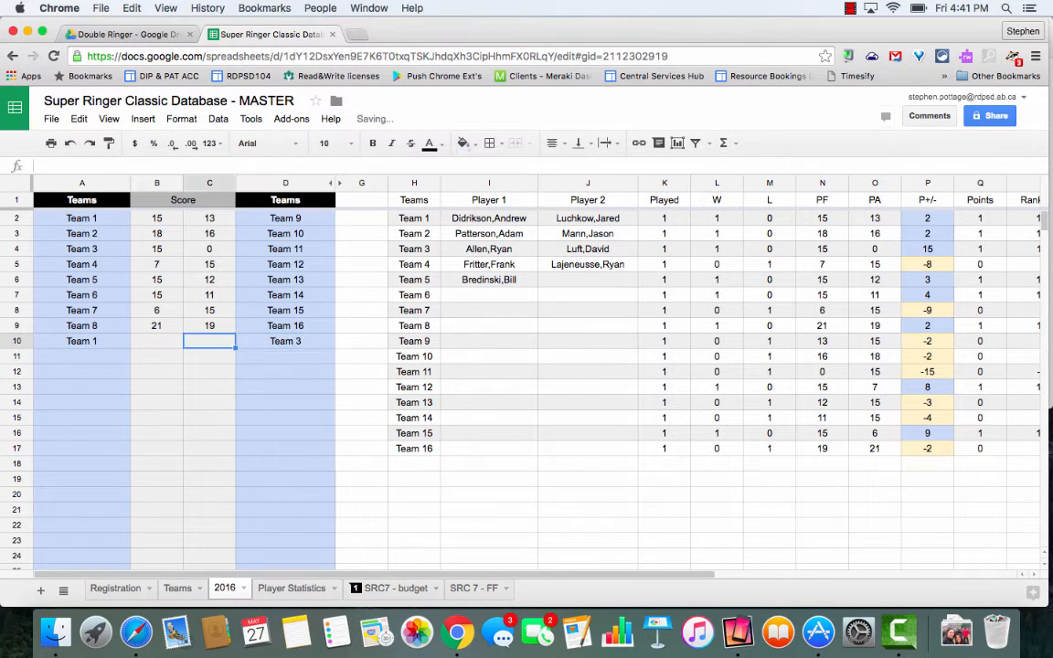
key(shift+Tab)
text(21)
key(Tab)
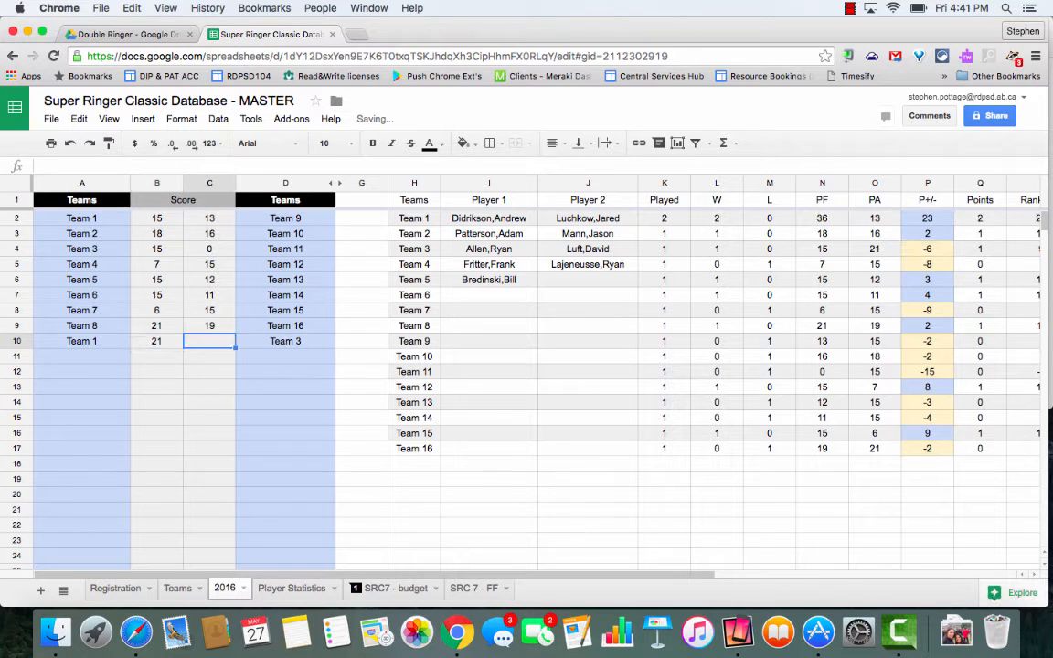
text(19)
key(Return)
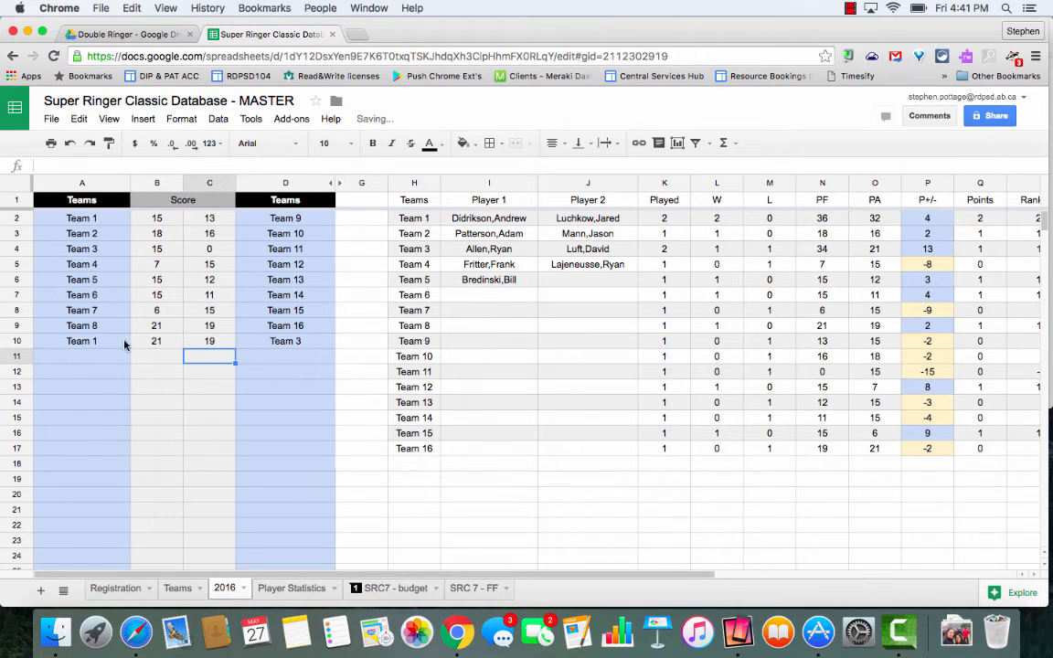
scroll(667, 310, right, 5)
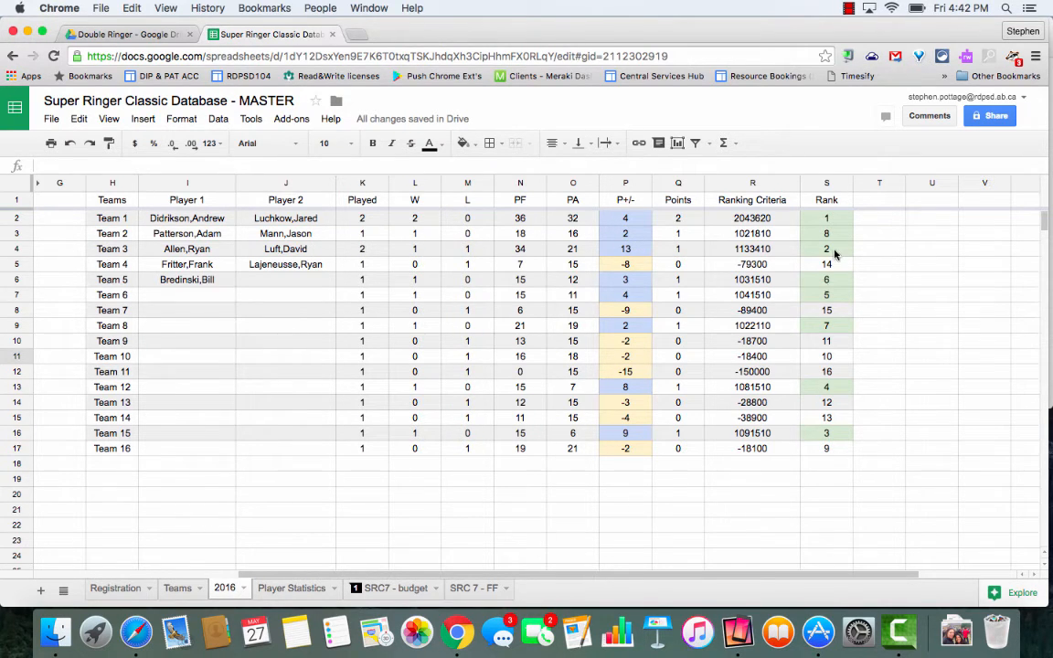
scroll(409, 522, left, 5)
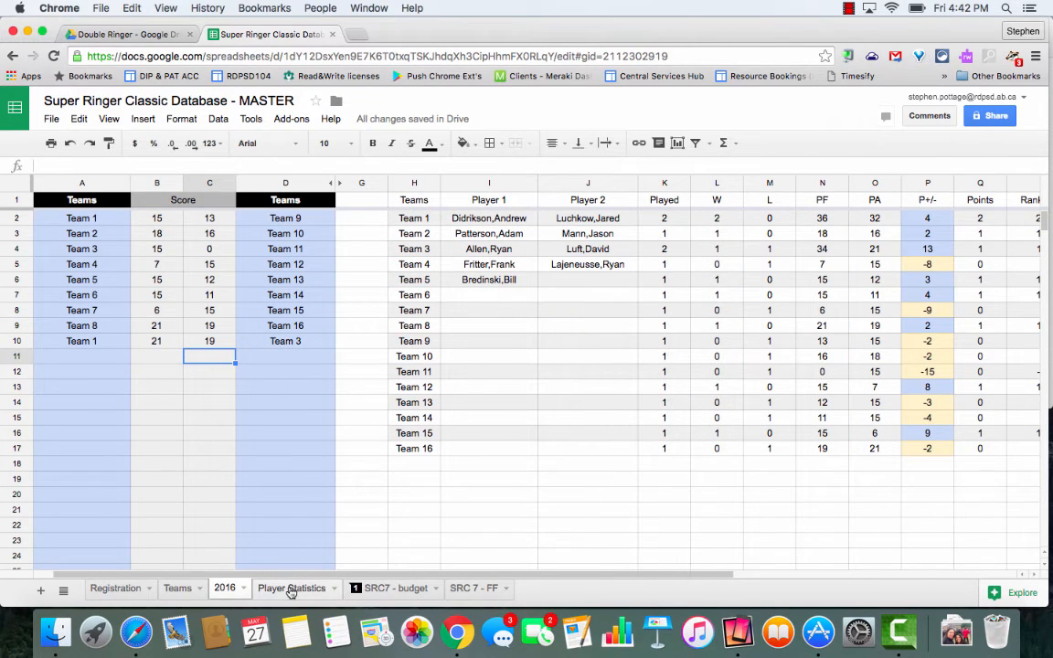
Step: Review the Player Statistics totals, then view SRC7 - budget showing 1800 income and -155 remaining
click(291, 590)
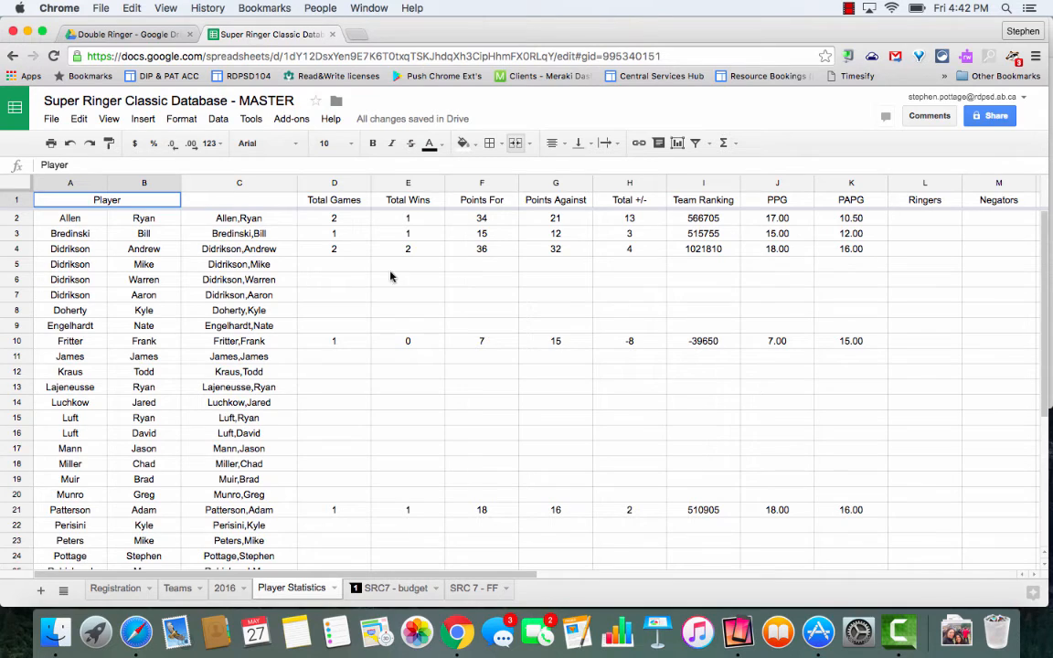
click(224, 588)
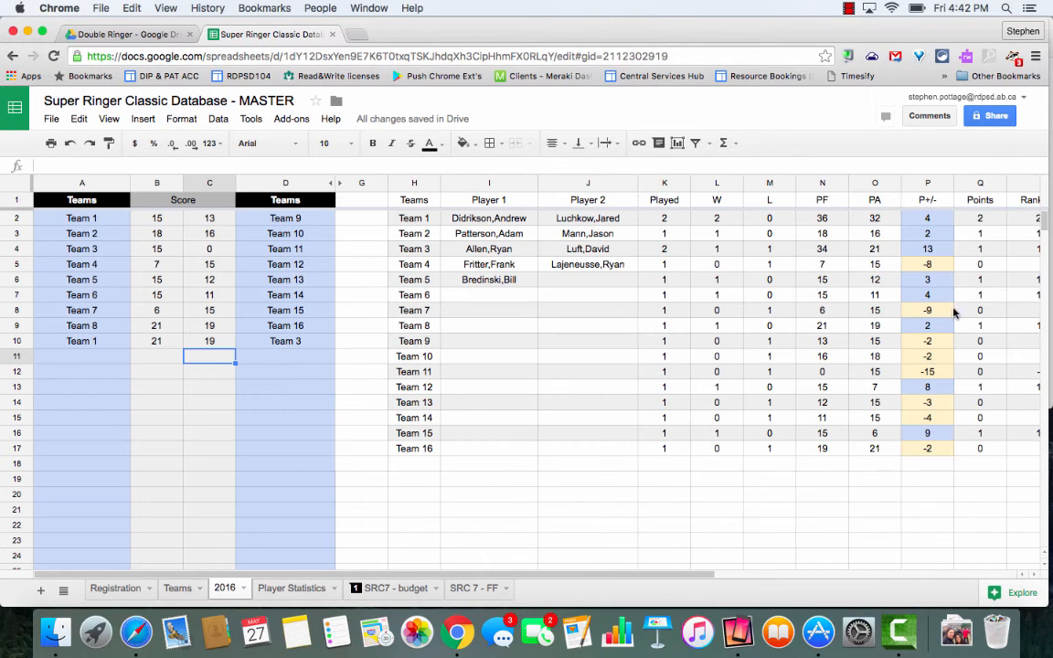
click(292, 589)
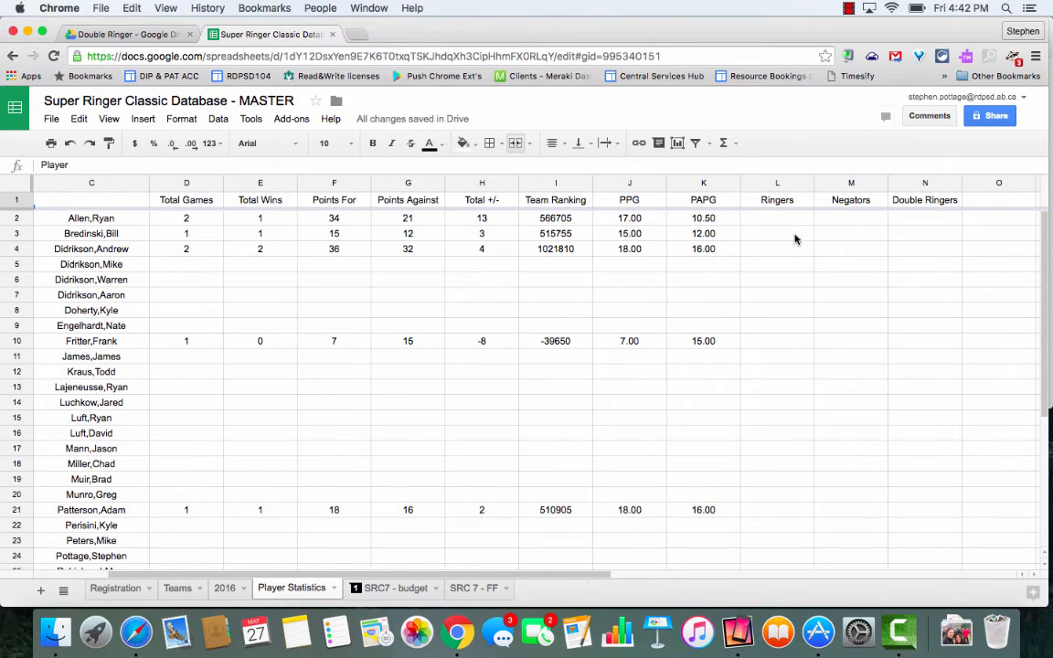
scroll(466, 290, left, 2)
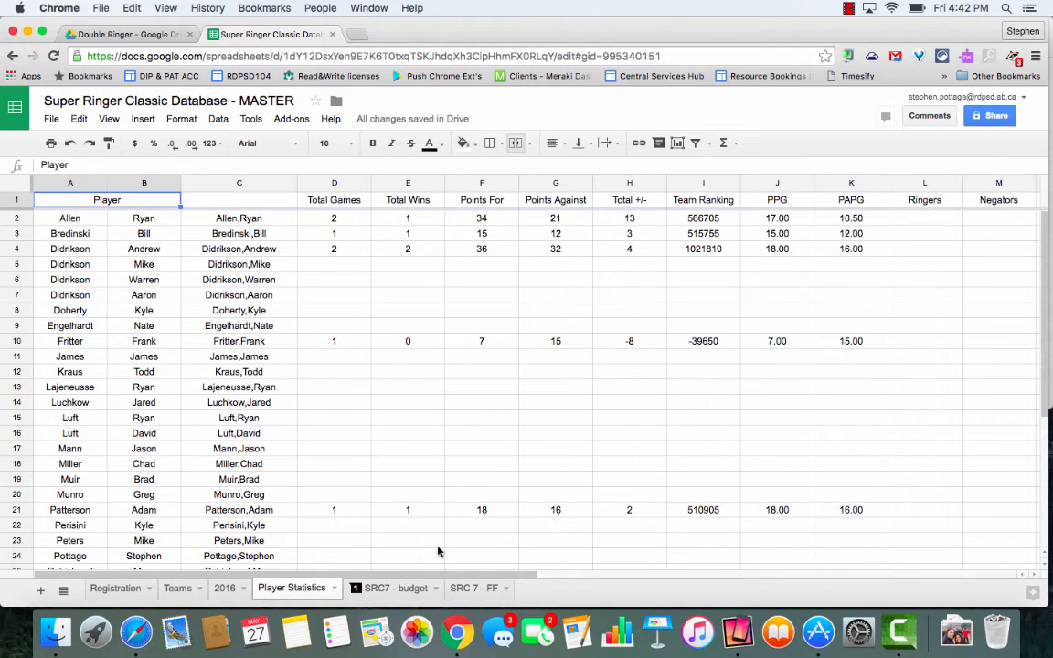
click(394, 590)
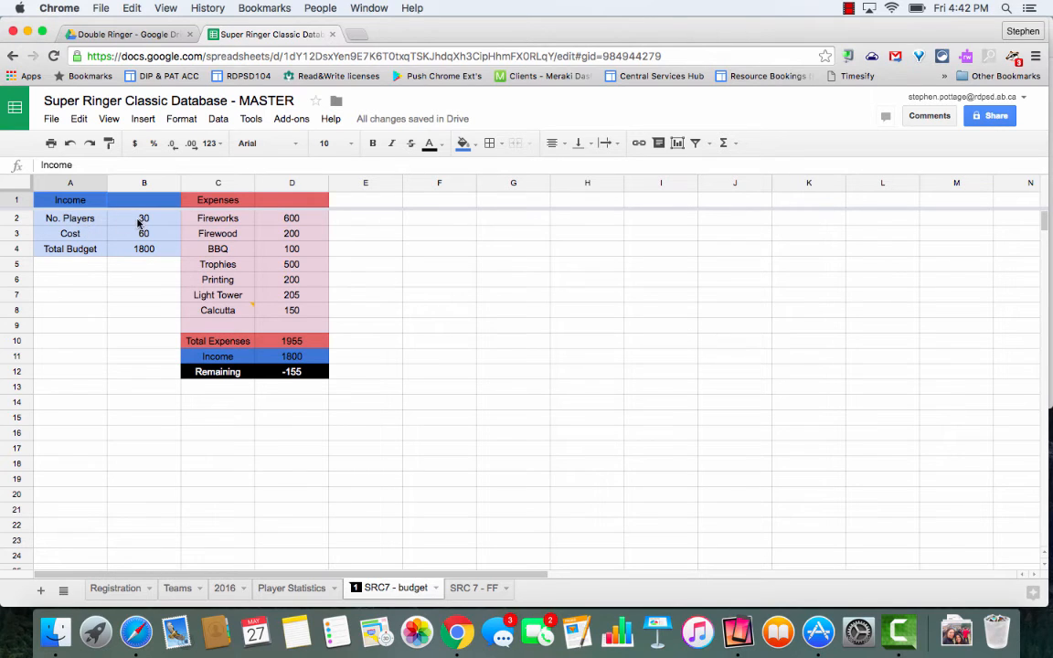
Step: Scan the Registration list and check the current SRC7 - budget figures
click(119, 589)
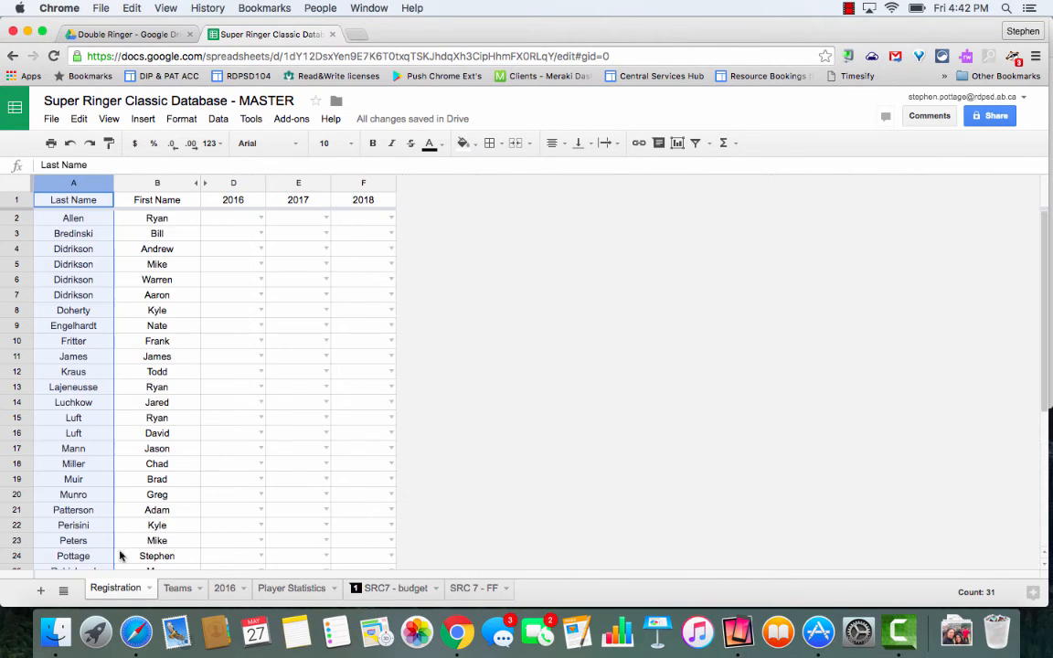
scroll(127, 436, down, 5)
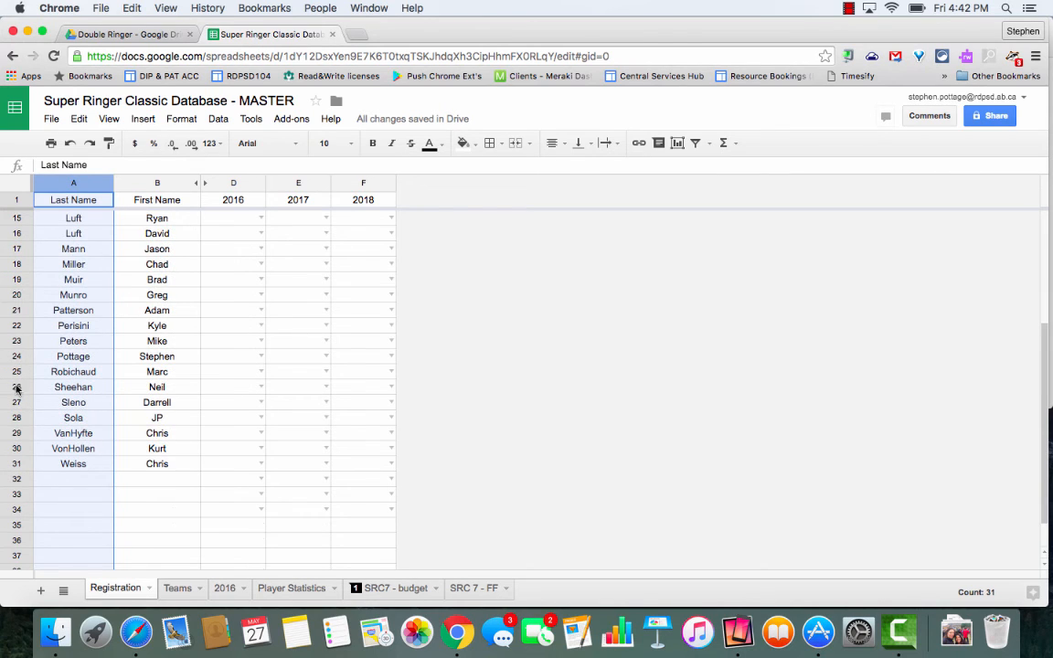
scroll(91, 420, up, 5)
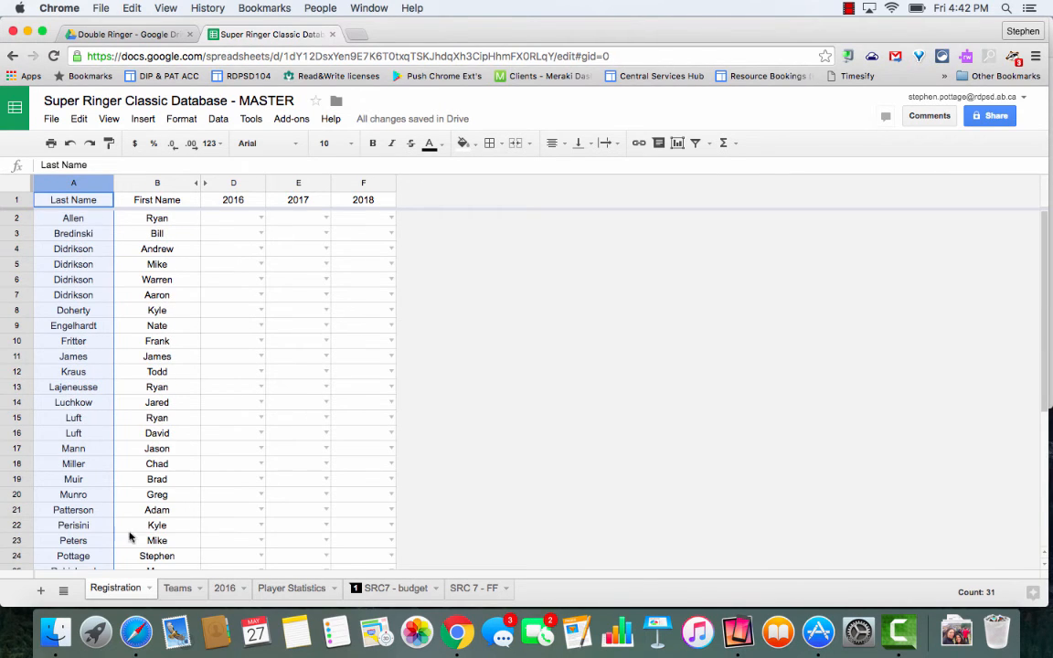
scroll(119, 457, down, 1)
scroll(130, 477, down, 3)
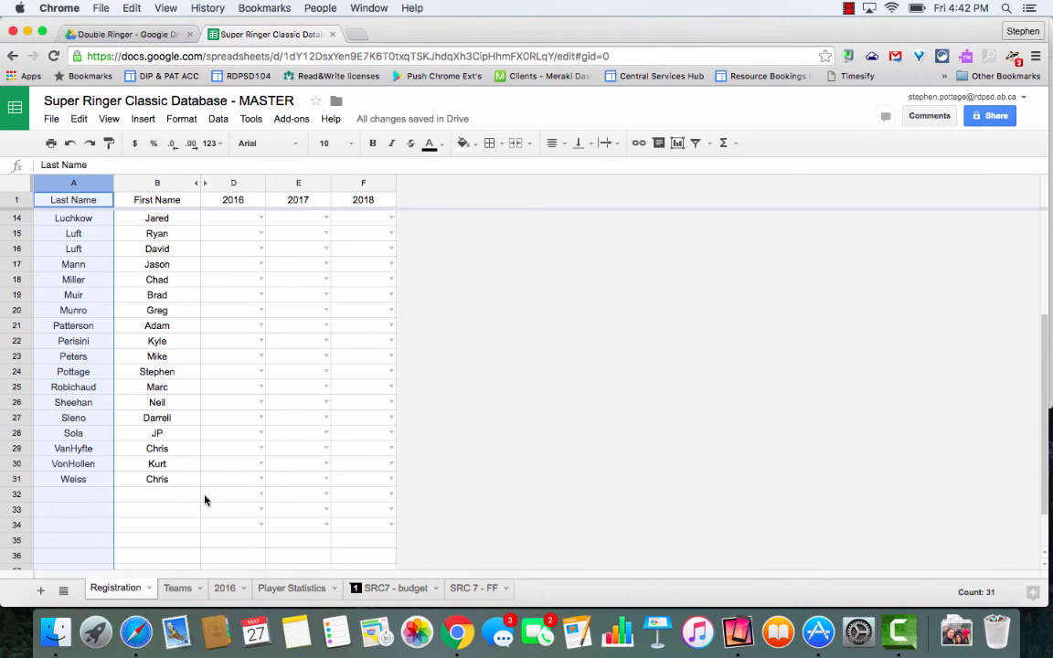
click(398, 590)
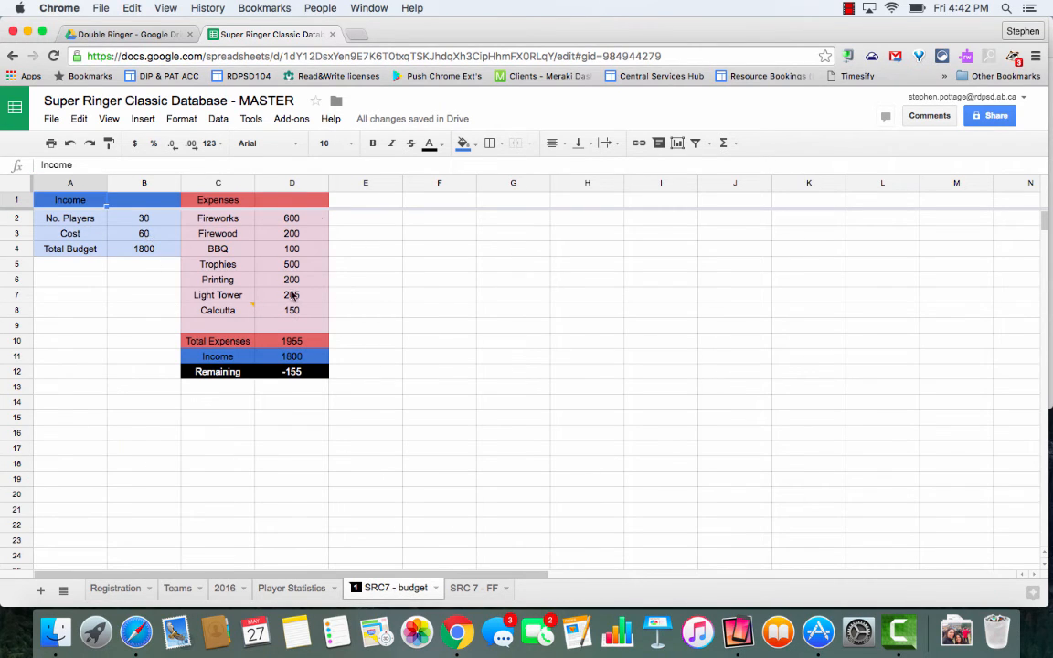
Step: Delete the player in row 10 from the Registration list
click(111, 589)
scroll(174, 475, up, 2)
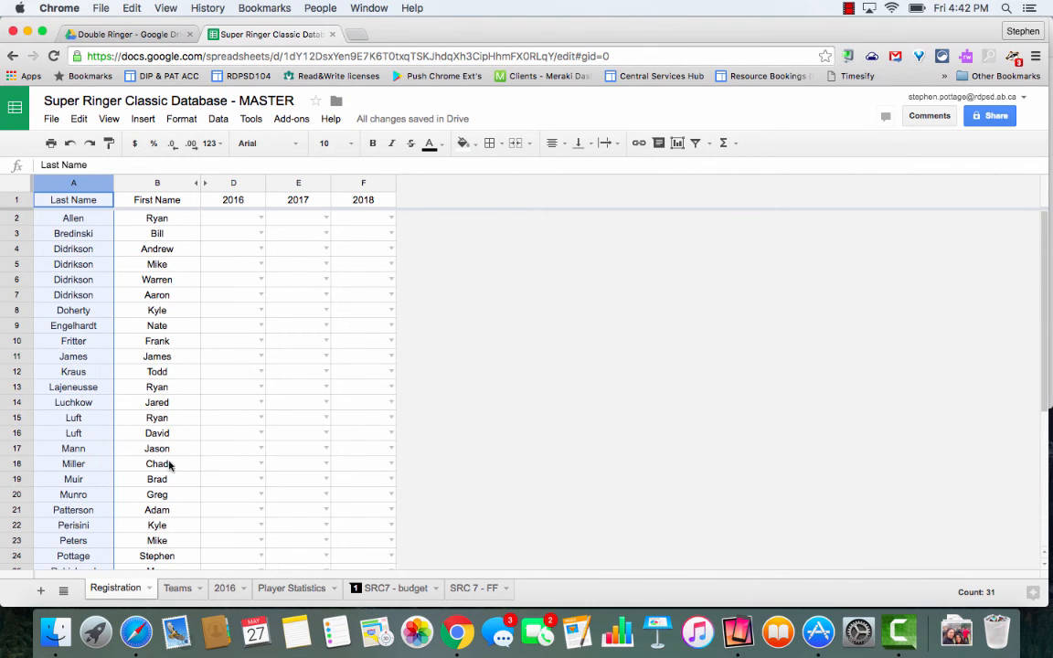
click(17, 341)
right_click(17, 341)
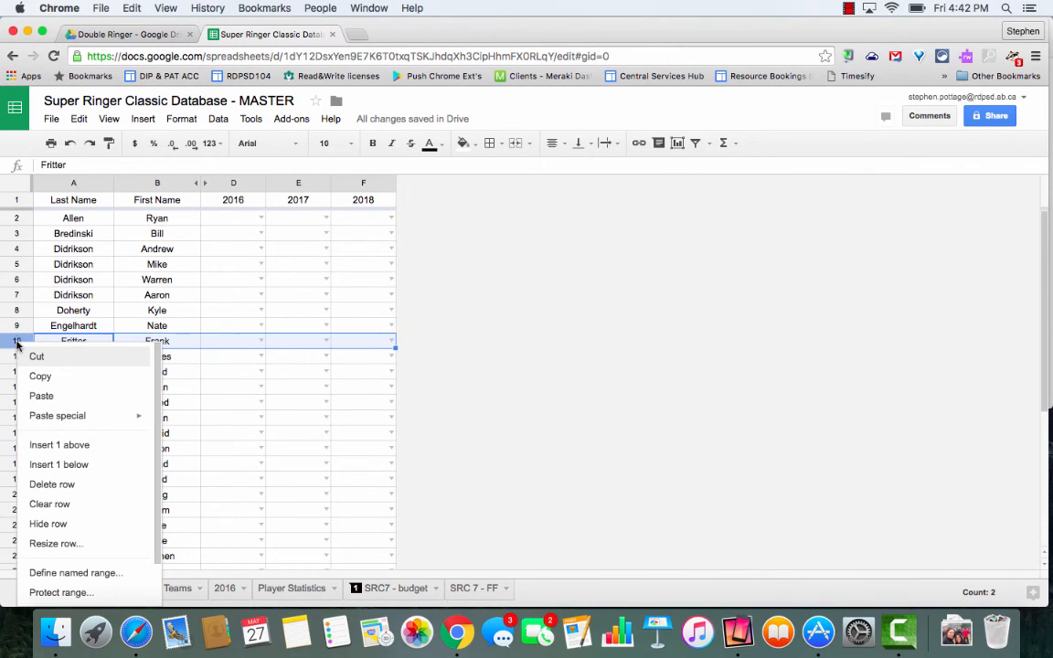
click(66, 487)
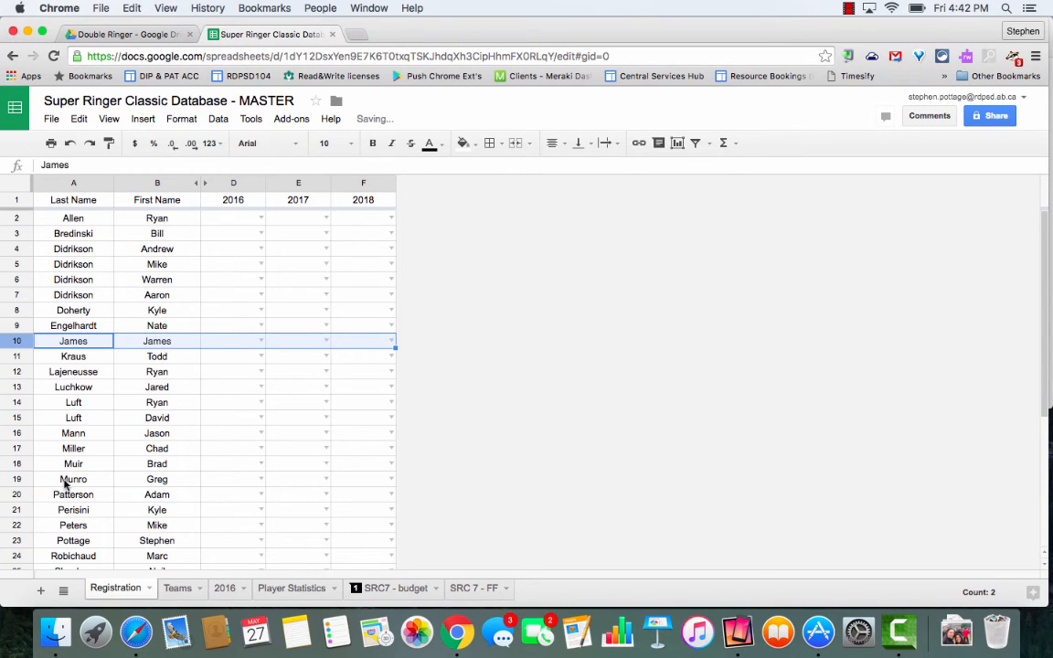
Step: Confirm the budget now shows 29 players, 1740 income and -210 remaining, then view SRC 7 - FF
click(427, 588)
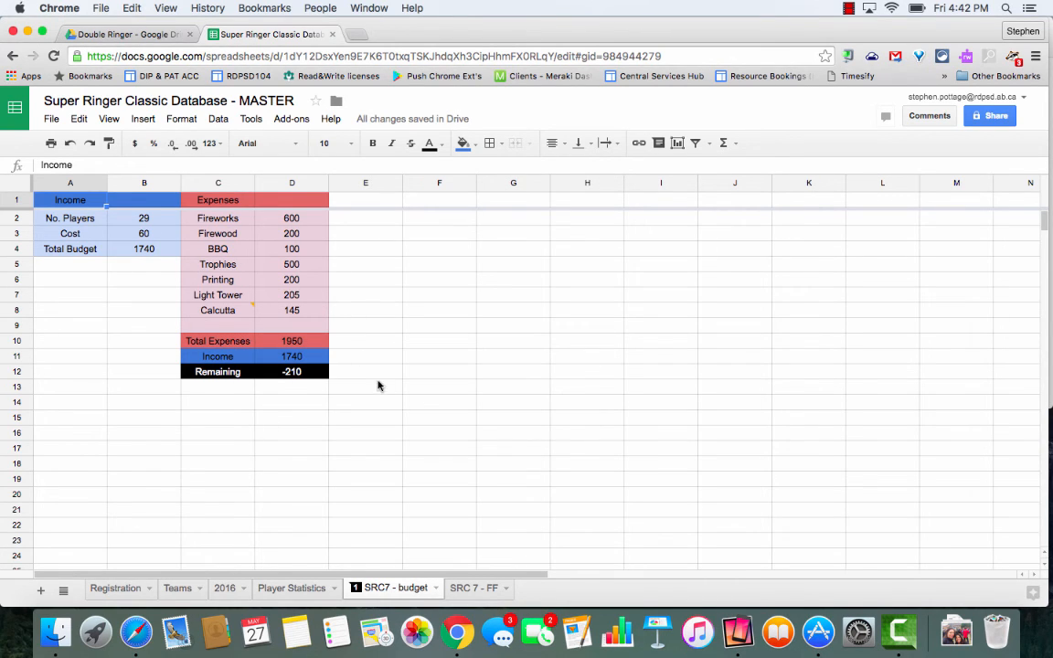
click(502, 450)
click(475, 589)
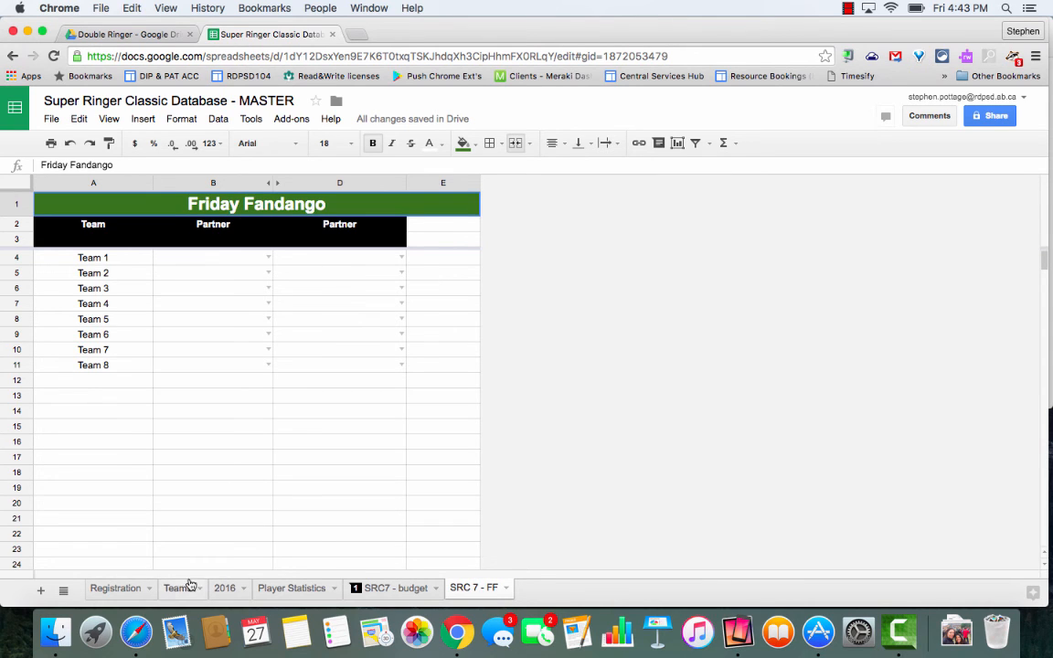
Step: Check Player Statistics, Registration and Teams for the removed player, then view the 2016 Rank column
click(293, 590)
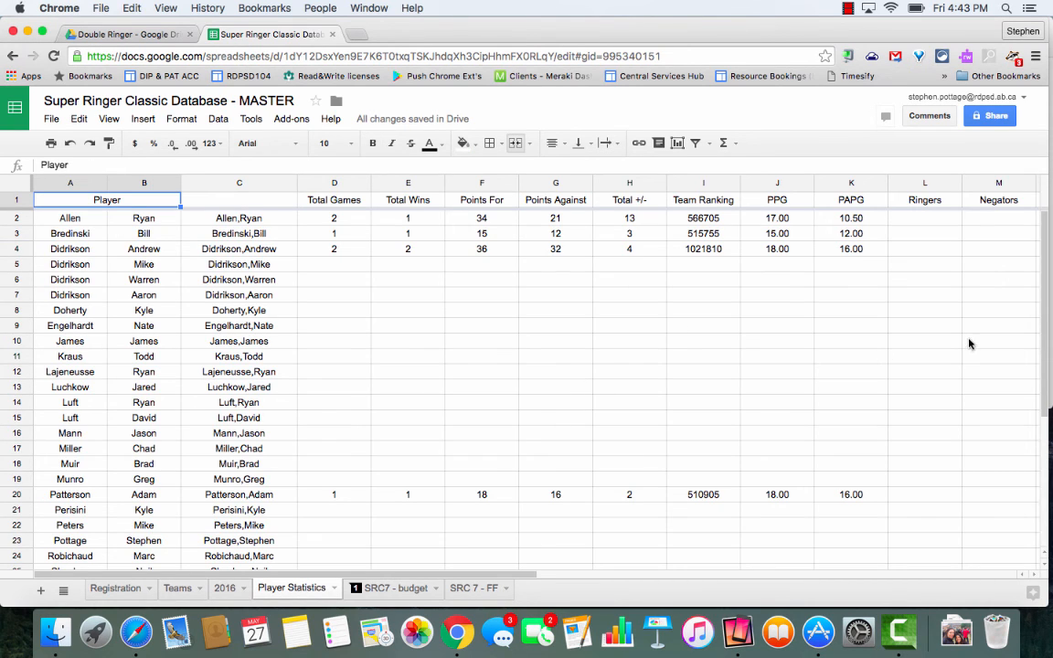
click(108, 590)
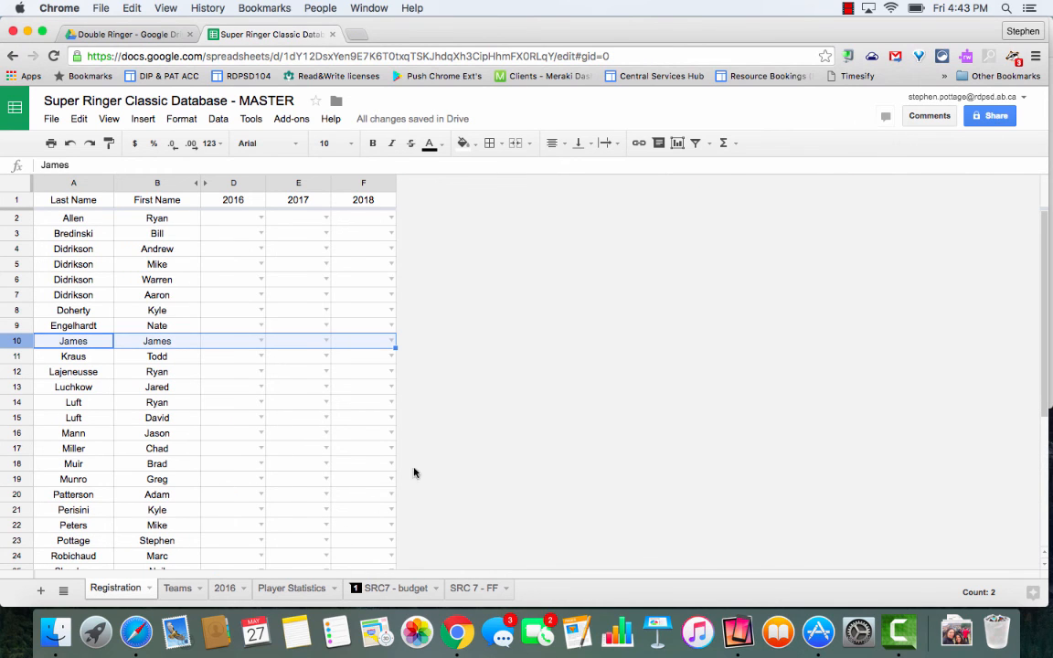
scroll(482, 437, down, 1)
scroll(482, 437, up, 1)
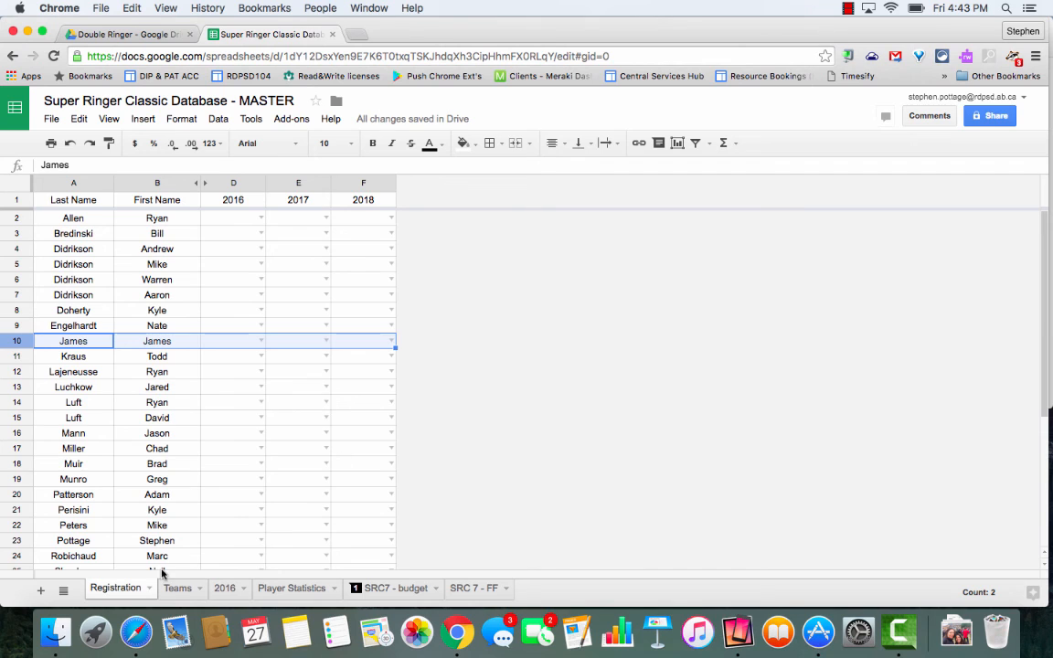
click(177, 589)
click(225, 589)
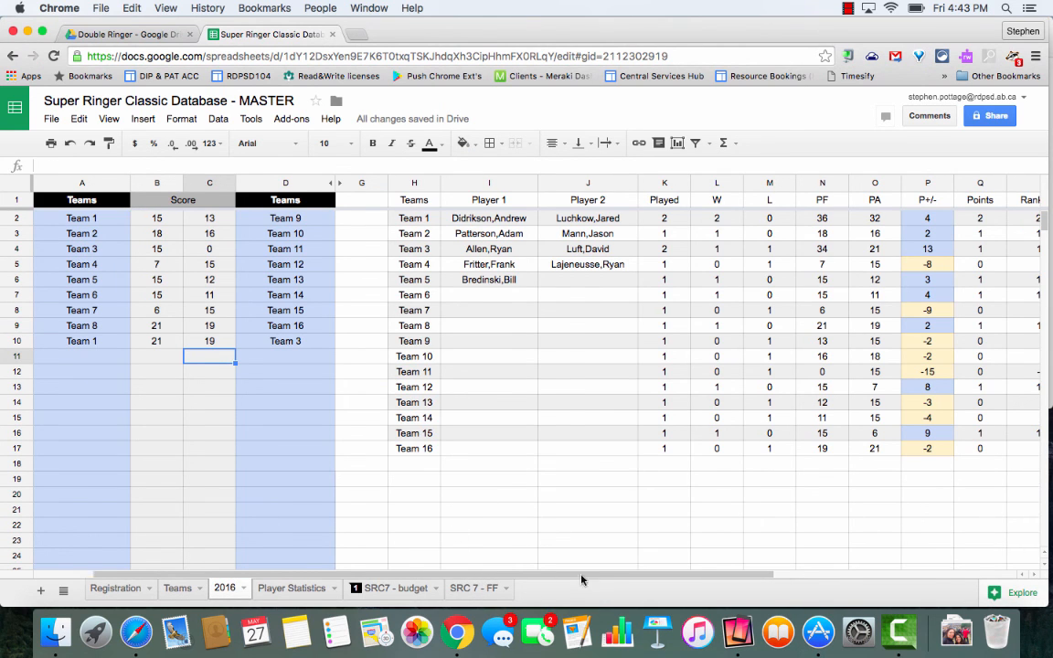
drag(581, 580, 714, 575)
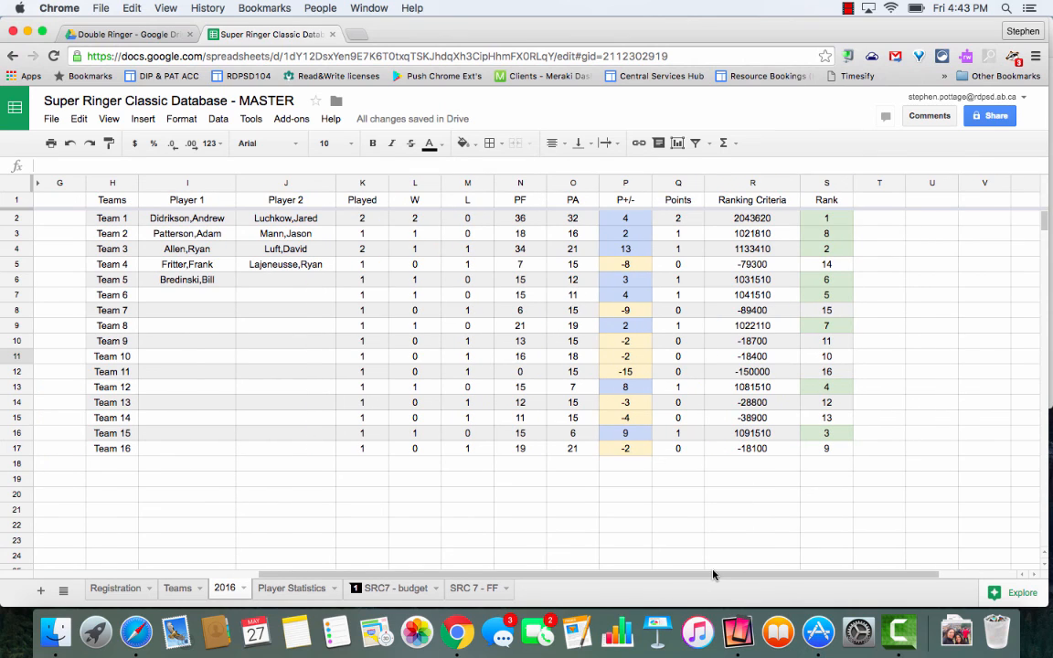